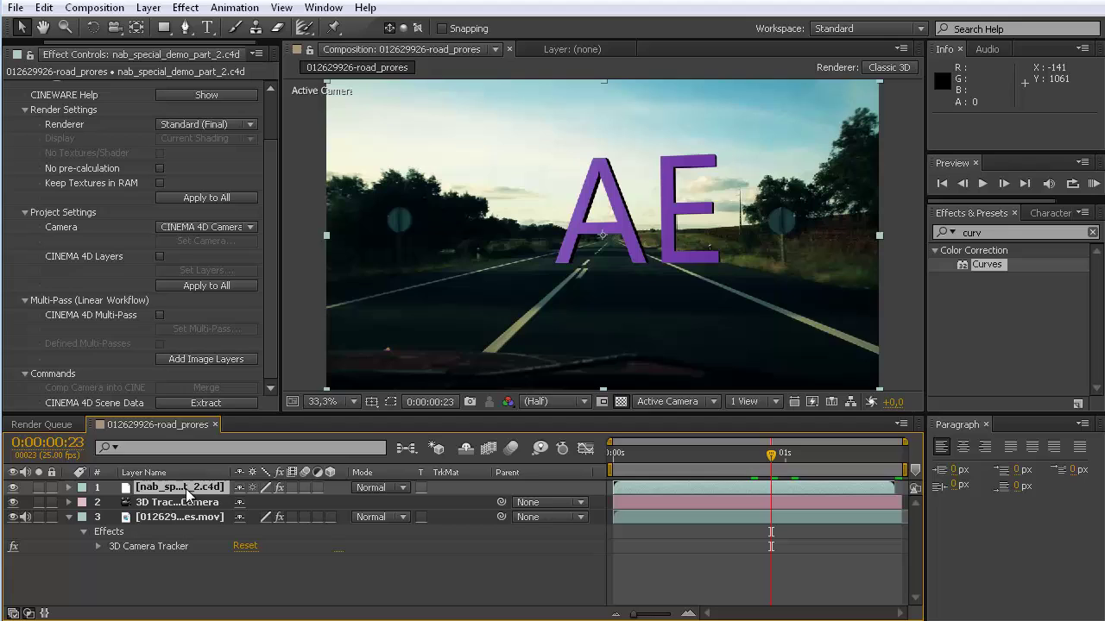
- Scrub the composition to frames 14 and 17 and show the C4D layer's CINEWARE effect
key(Return)
drag(754, 464, 709, 463)
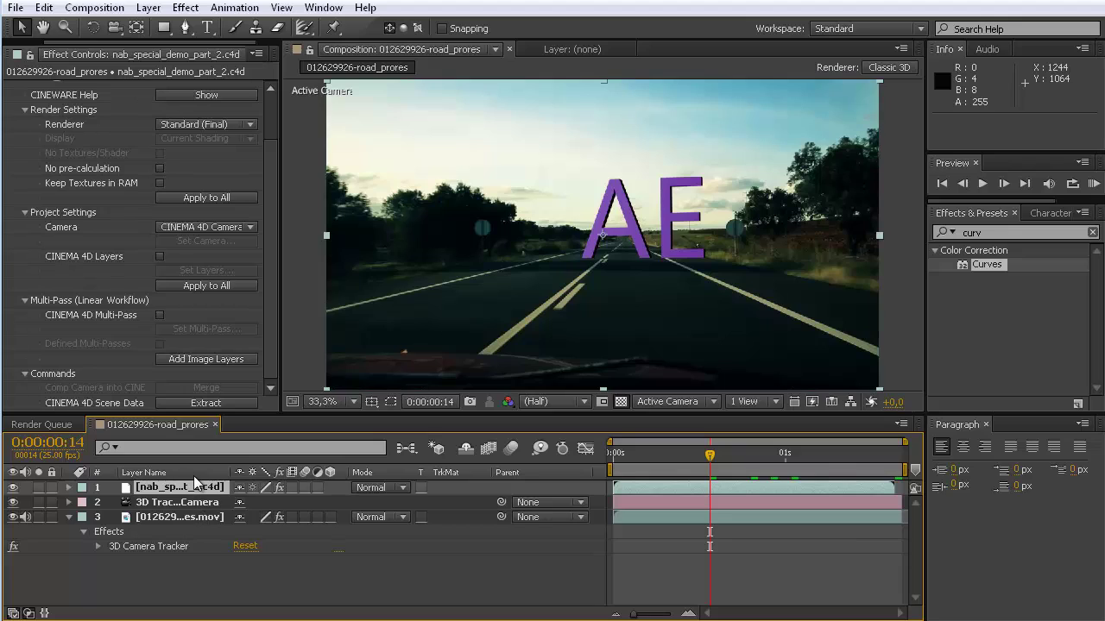
key(e)
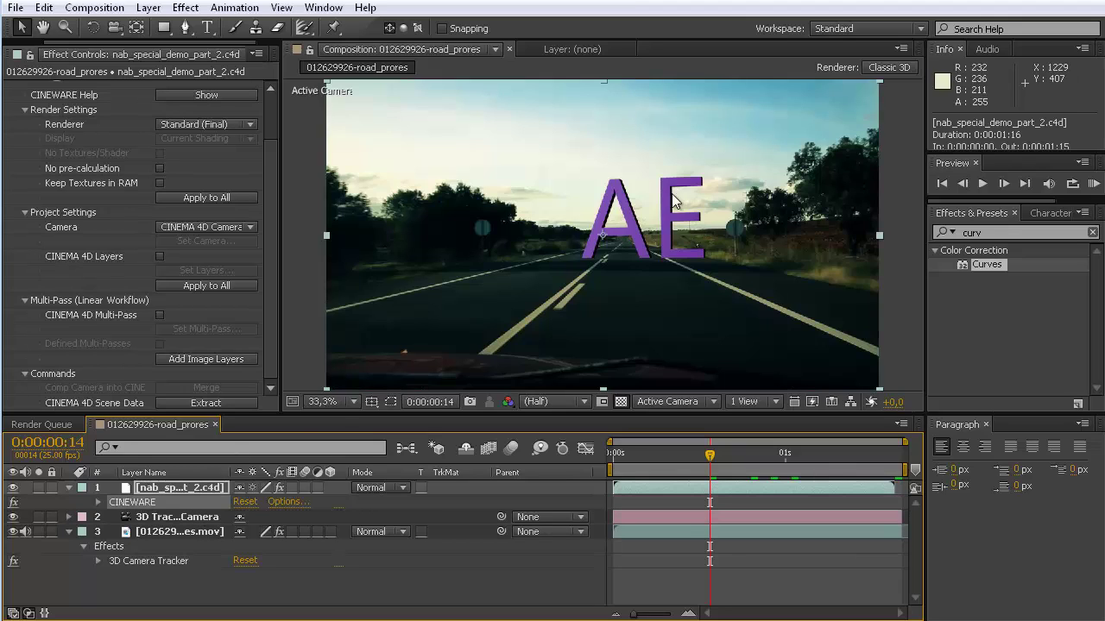
click(729, 457)
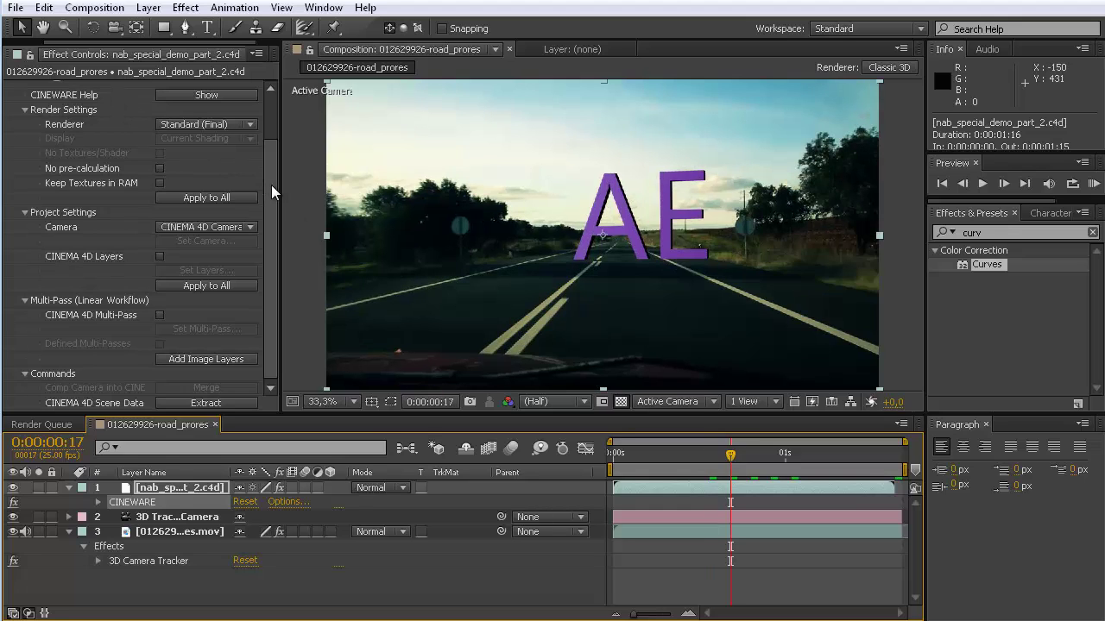
mouse_move(271, 185)
mouse_down()
mouse_move(273, 148)
mouse_move(273, 203)
mouse_up()
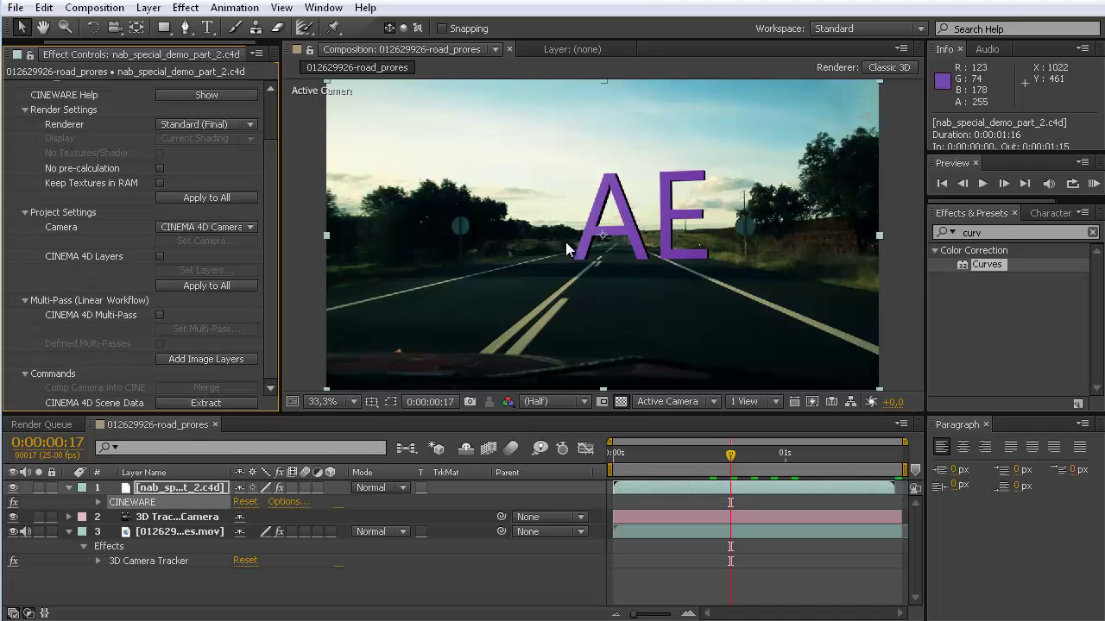
- Open the scene in Cinema 4D and give Extrude NURBS a Fillet Cap start with 5 steps
key(ctrl+e)
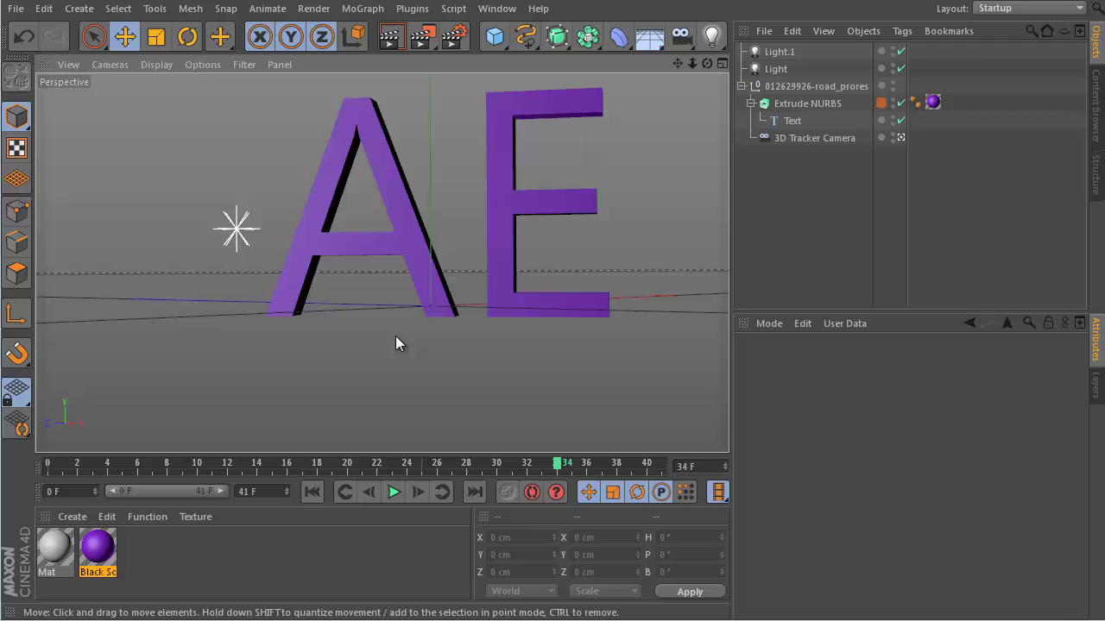
click(550, 210)
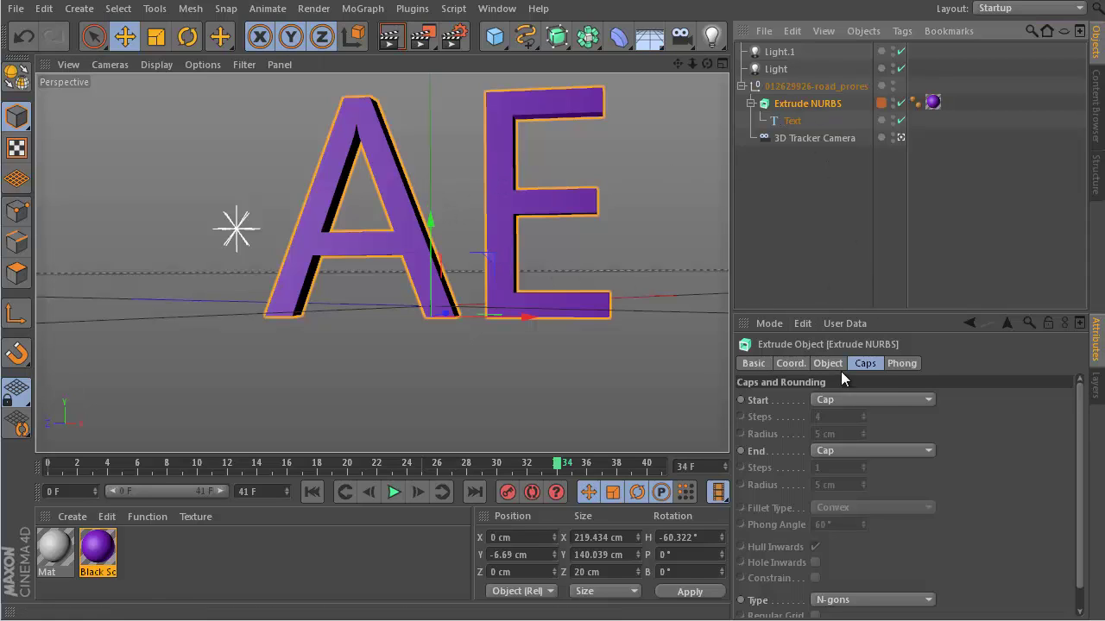
click(897, 400)
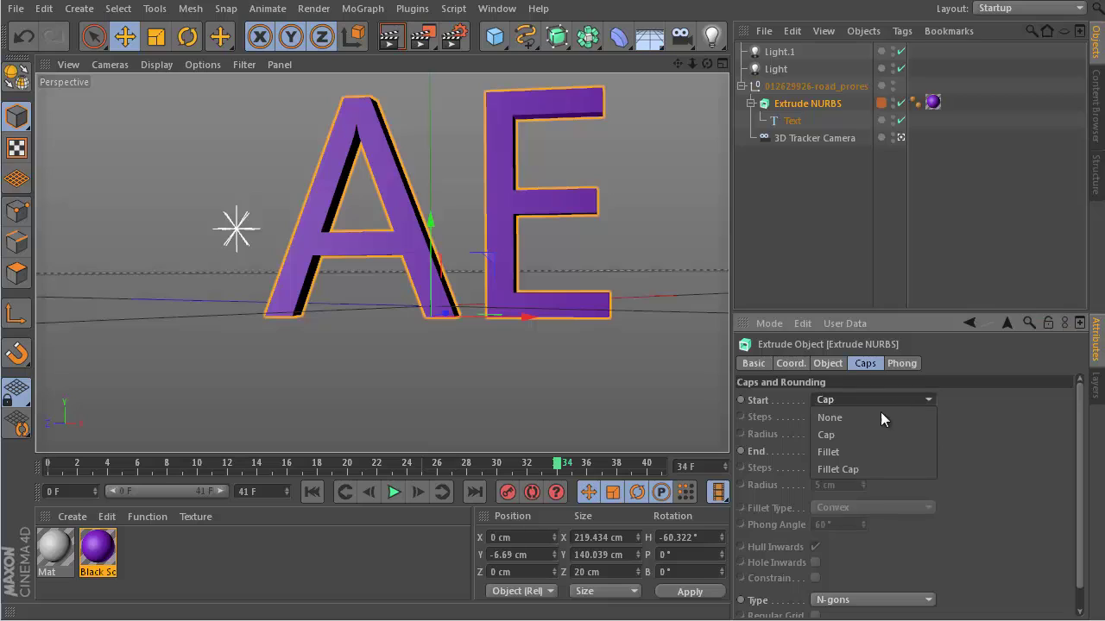
click(864, 470)
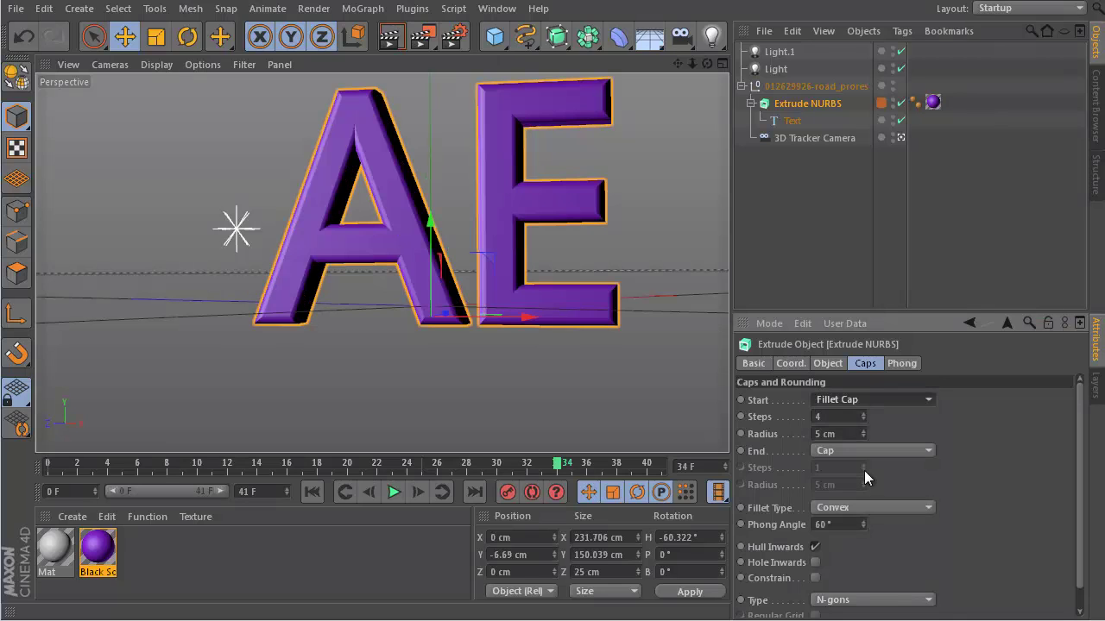
click(863, 420)
click(863, 414)
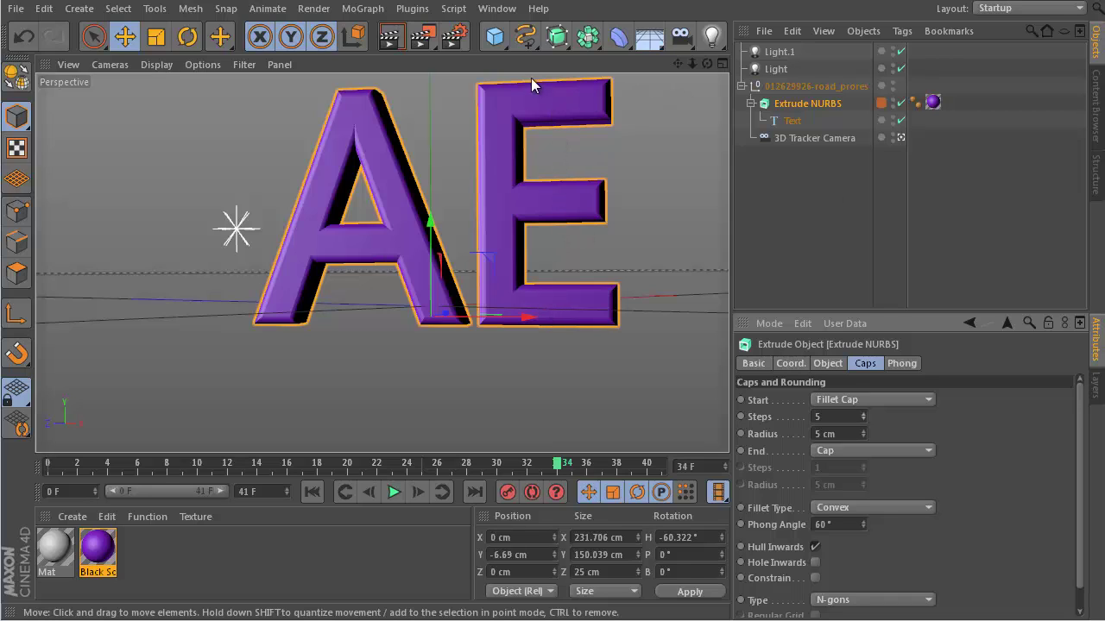
- Add a Plane, apply the purple Black Solid material to the AE text and grey Mat to the Plane
click(504, 47)
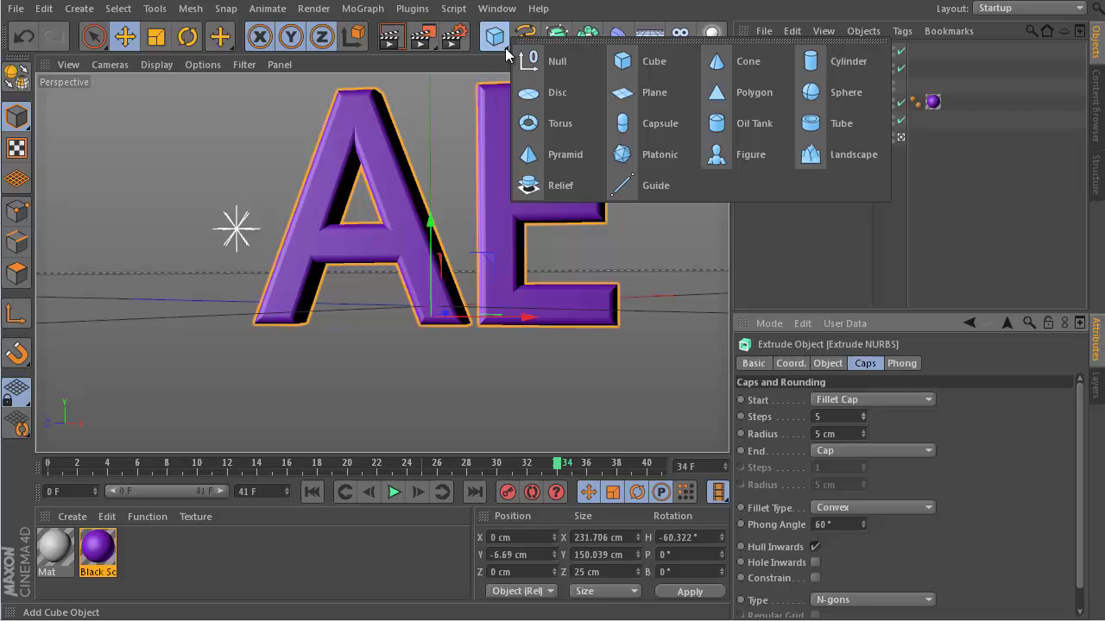
click(647, 94)
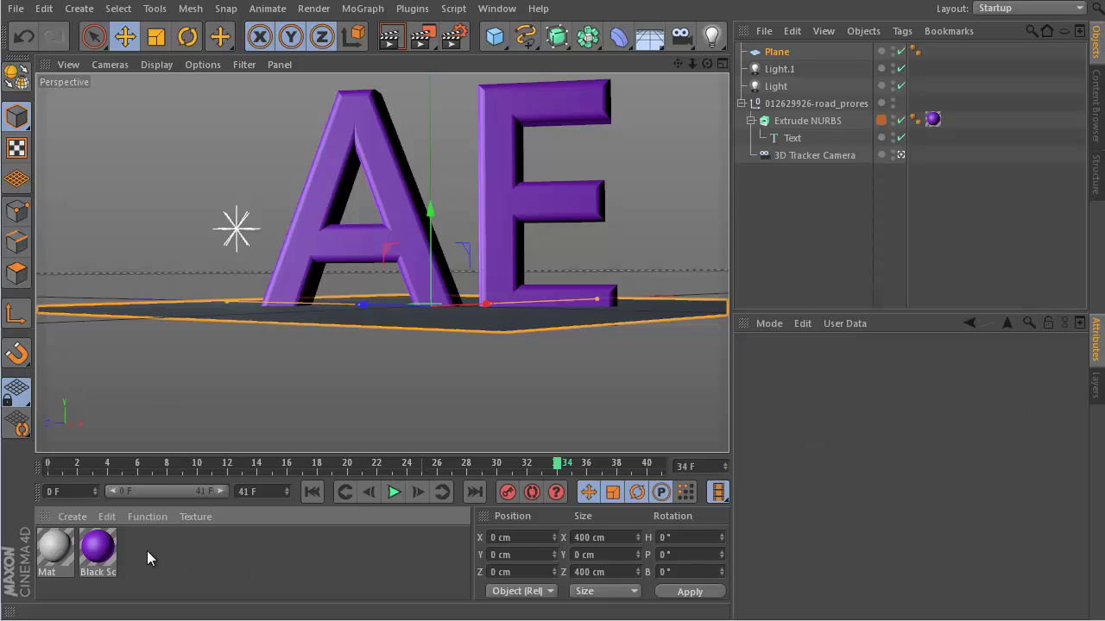
click(99, 552)
drag(108, 556, 470, 148)
drag(389, 216, 922, 152)
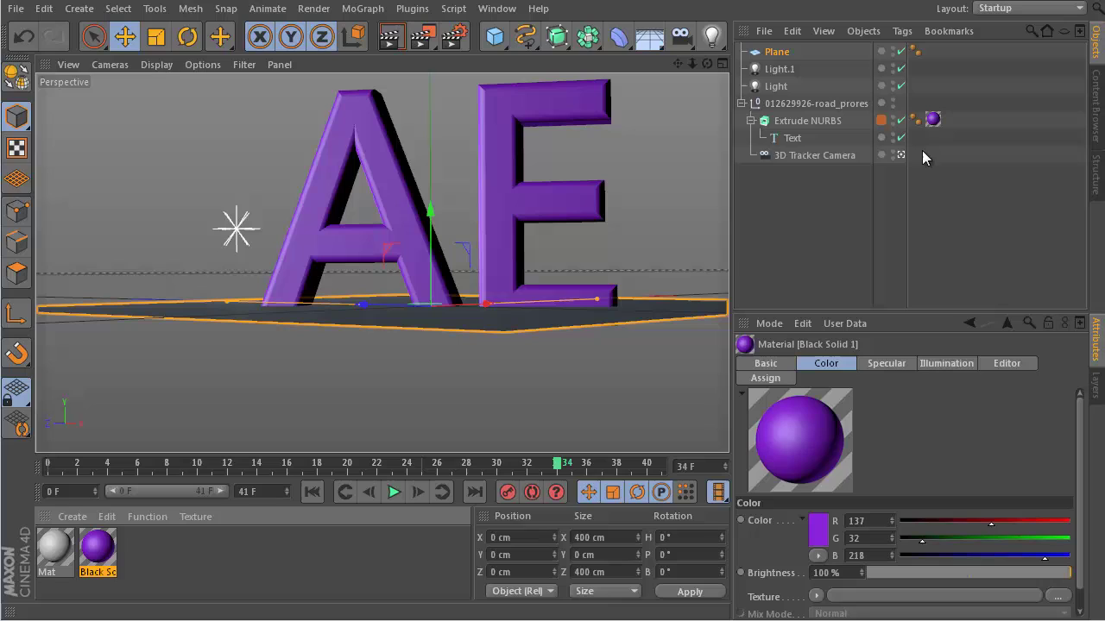
click(57, 551)
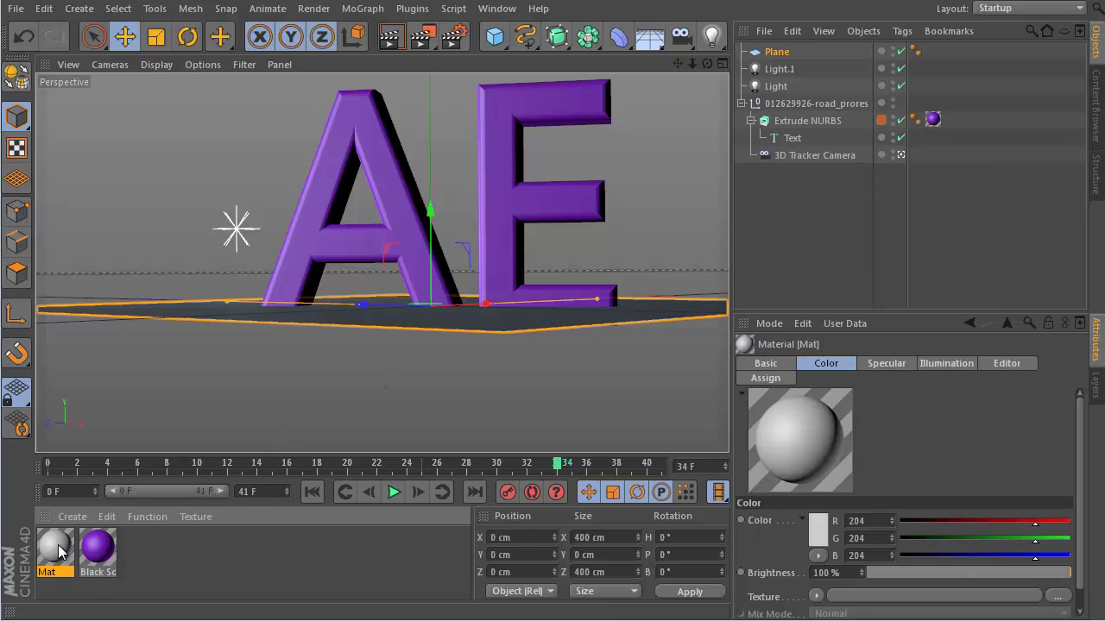
drag(58, 545, 794, 51)
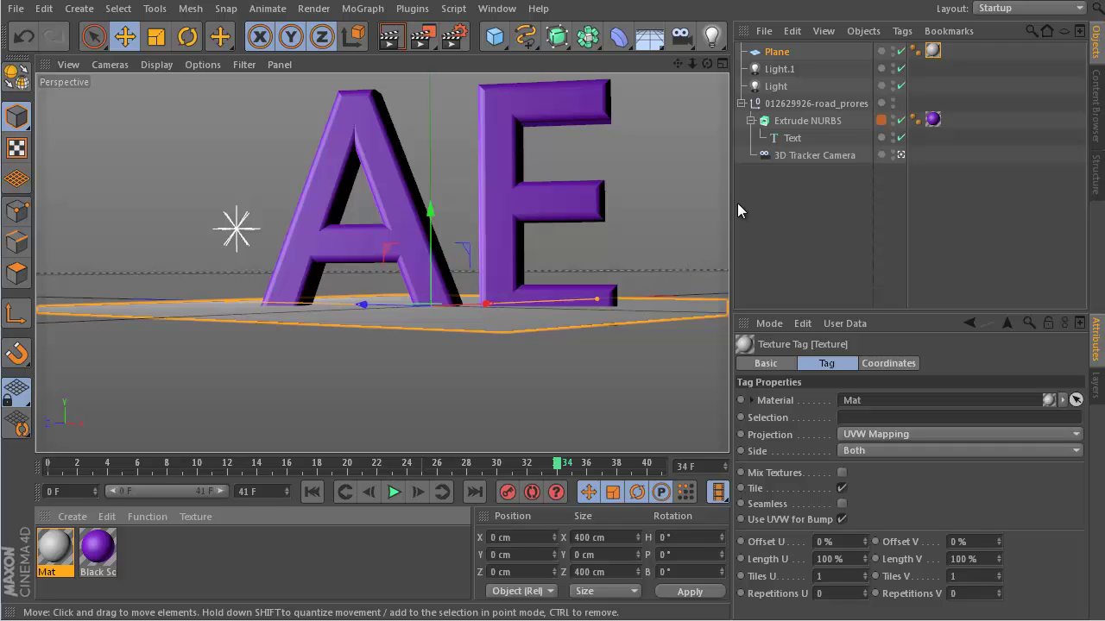
- Set Light.1's shadow to Shadow Maps (Soft), then select the main Light to review its shadow
click(780, 69)
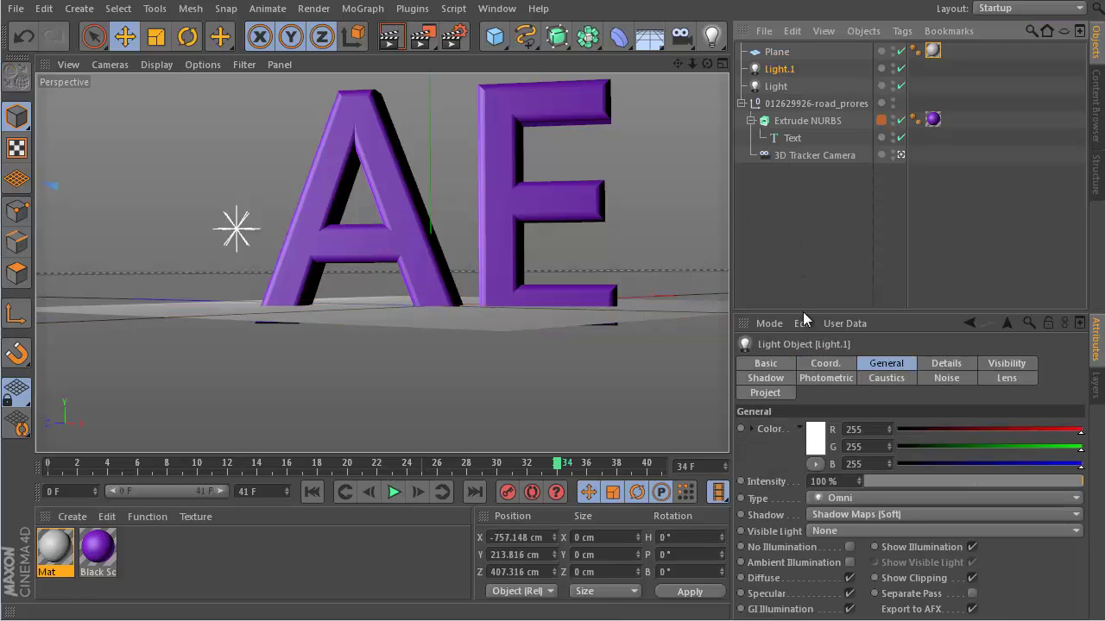
click(850, 514)
click(843, 528)
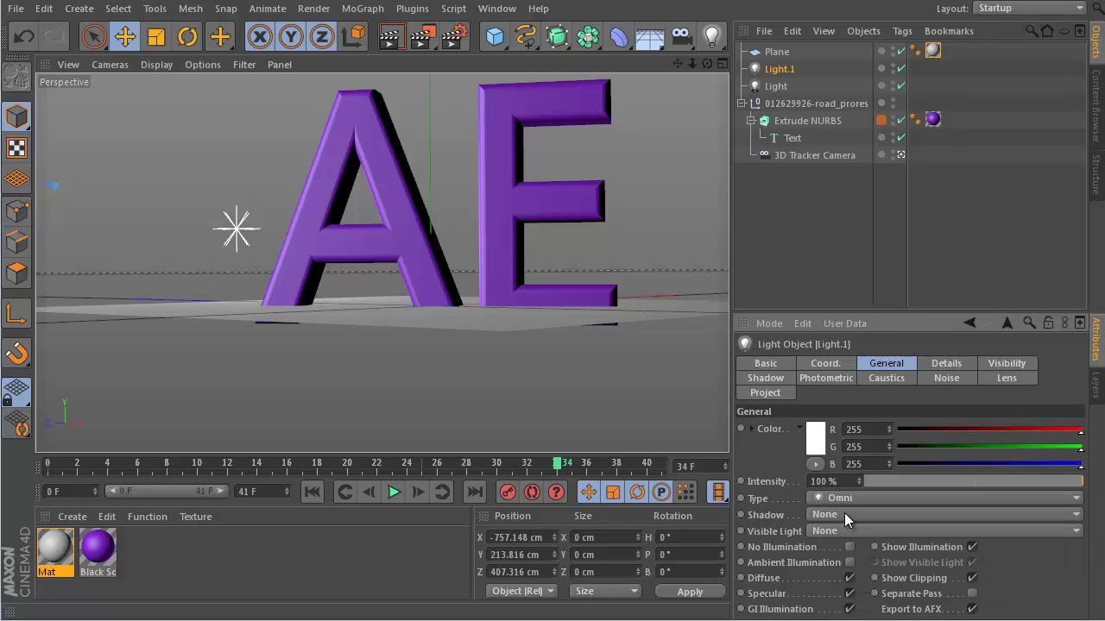
click(844, 514)
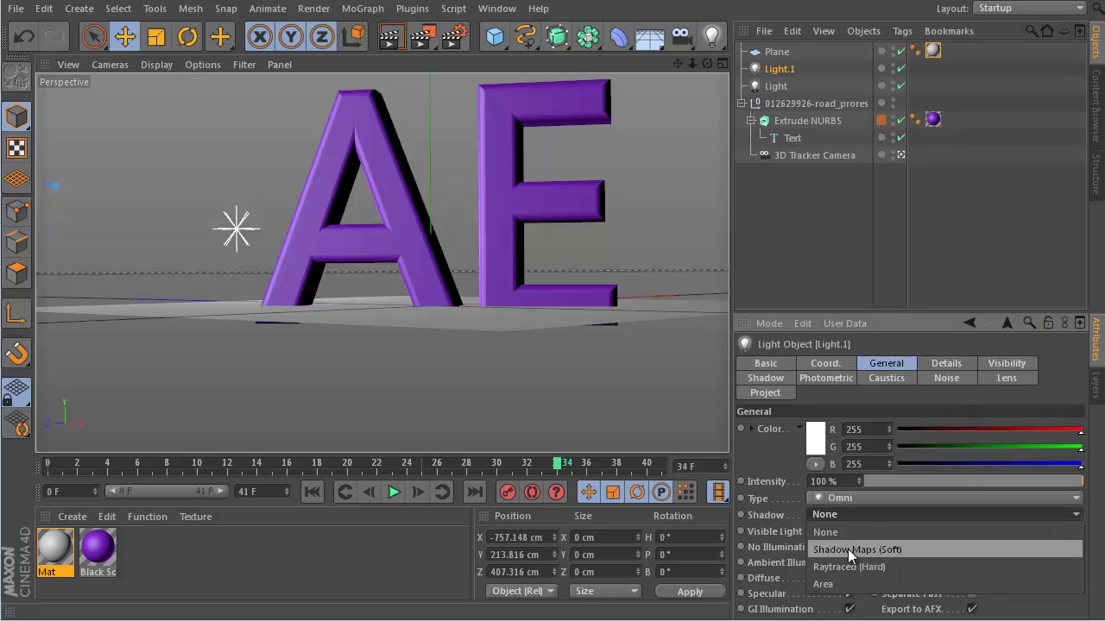
click(848, 549)
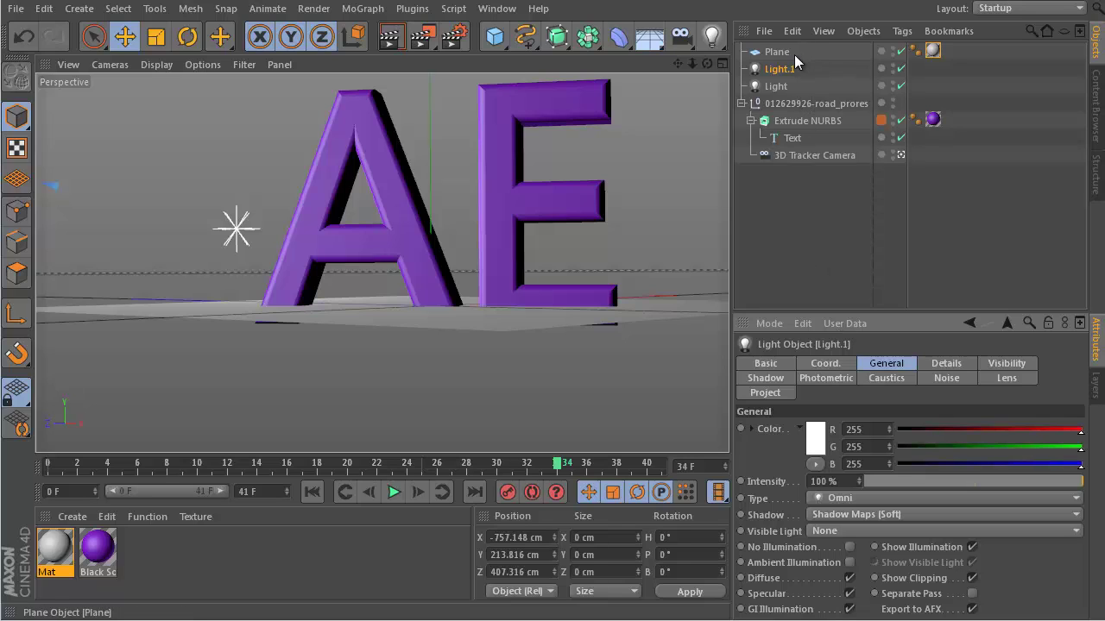
click(780, 85)
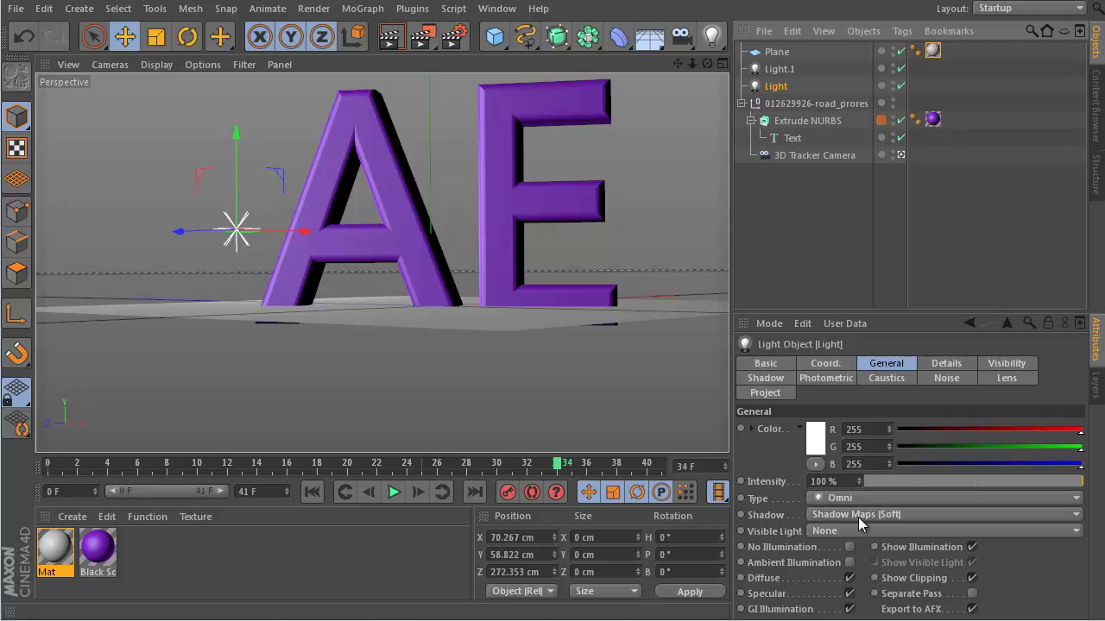
- Start an Interactive Render Region and lift the Extrude NURBS text slightly above the ground plane
click(311, 9)
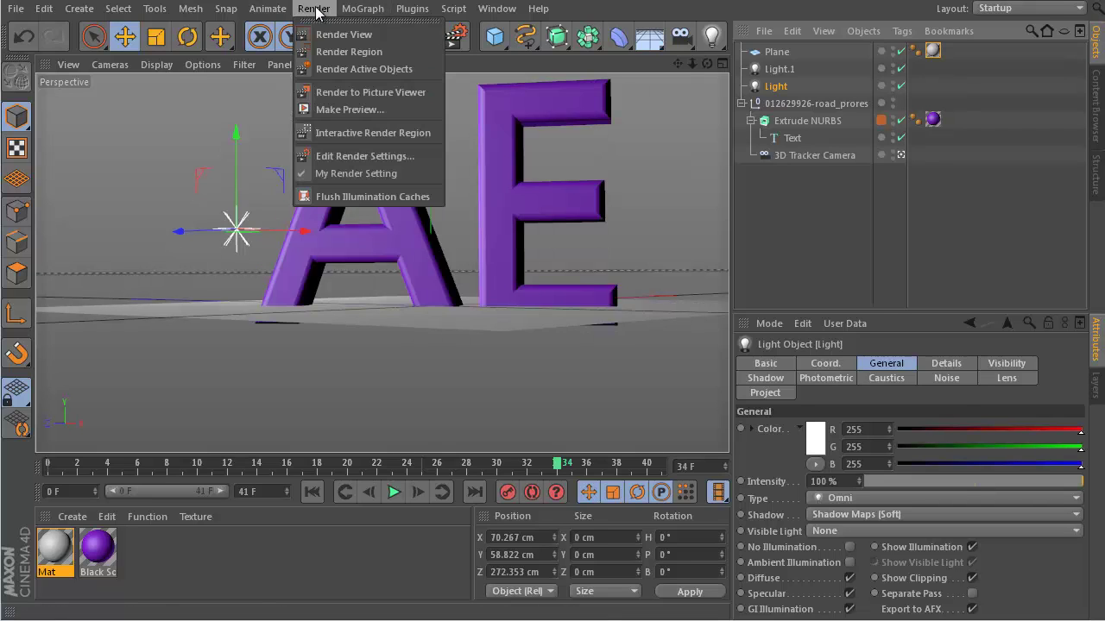
click(360, 136)
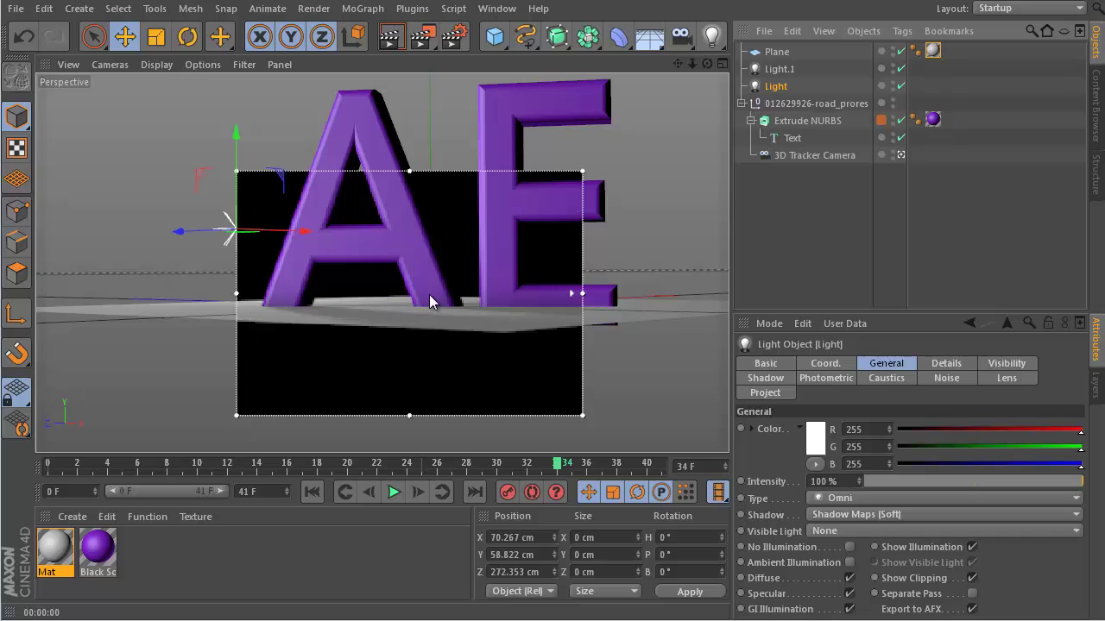
click(500, 275)
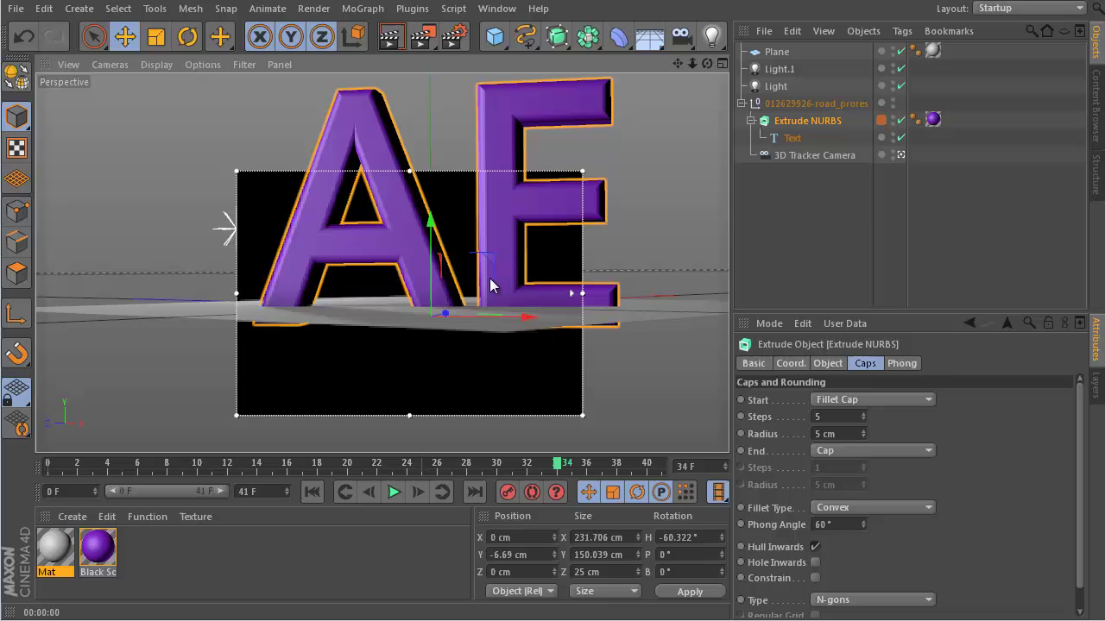
drag(430, 226, 435, 213)
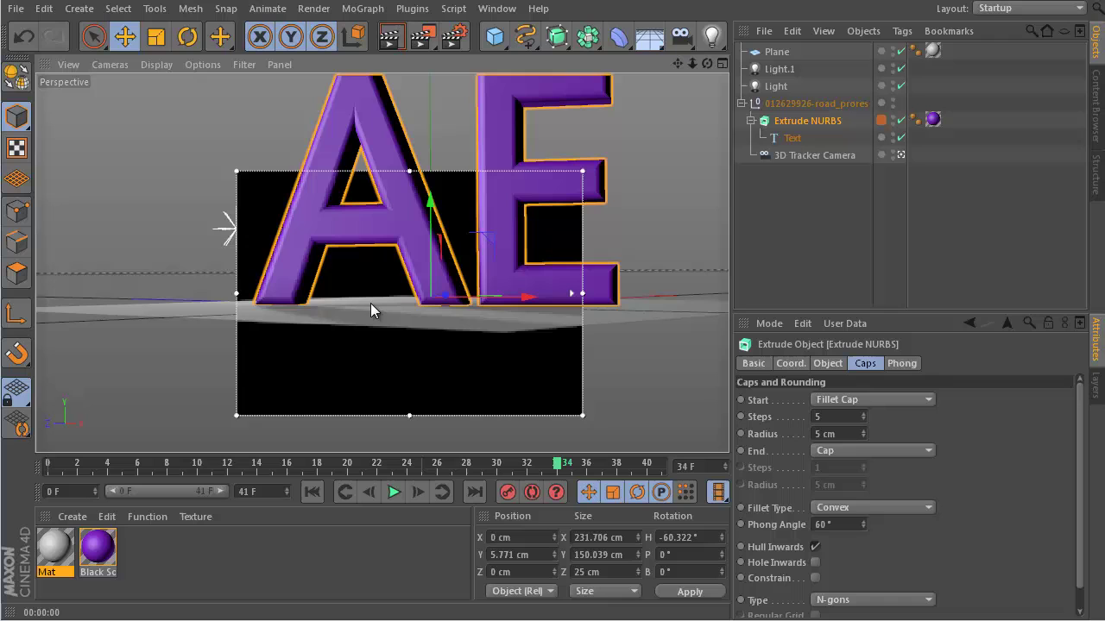
click(16, 9)
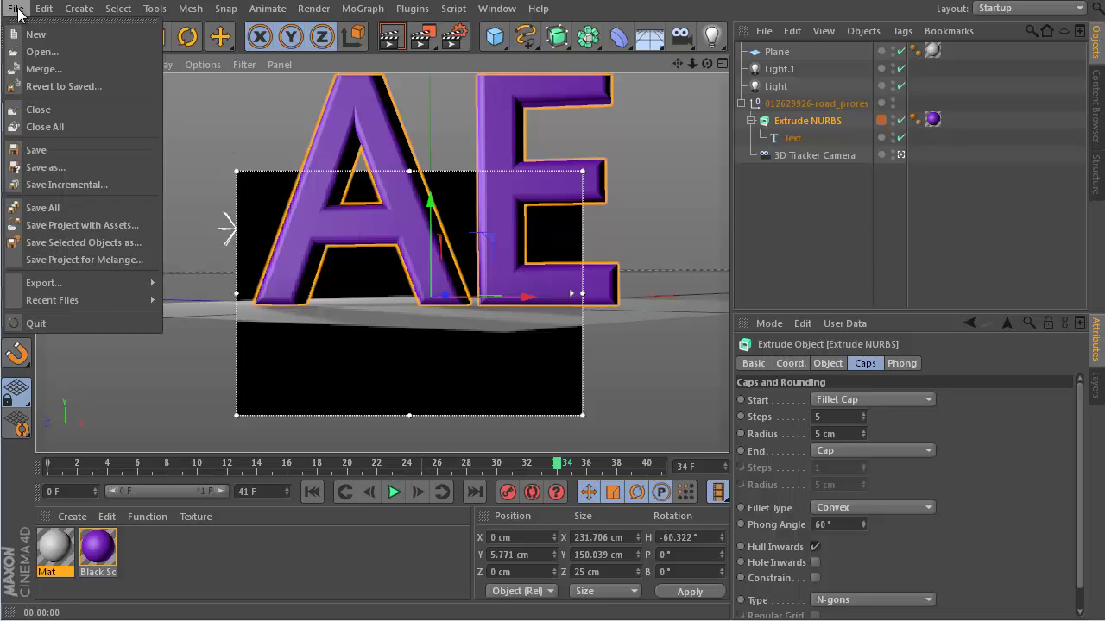
- Save the Cinema 4D scene and move the After Effects playhead to 0:00:01:13
click(36, 151)
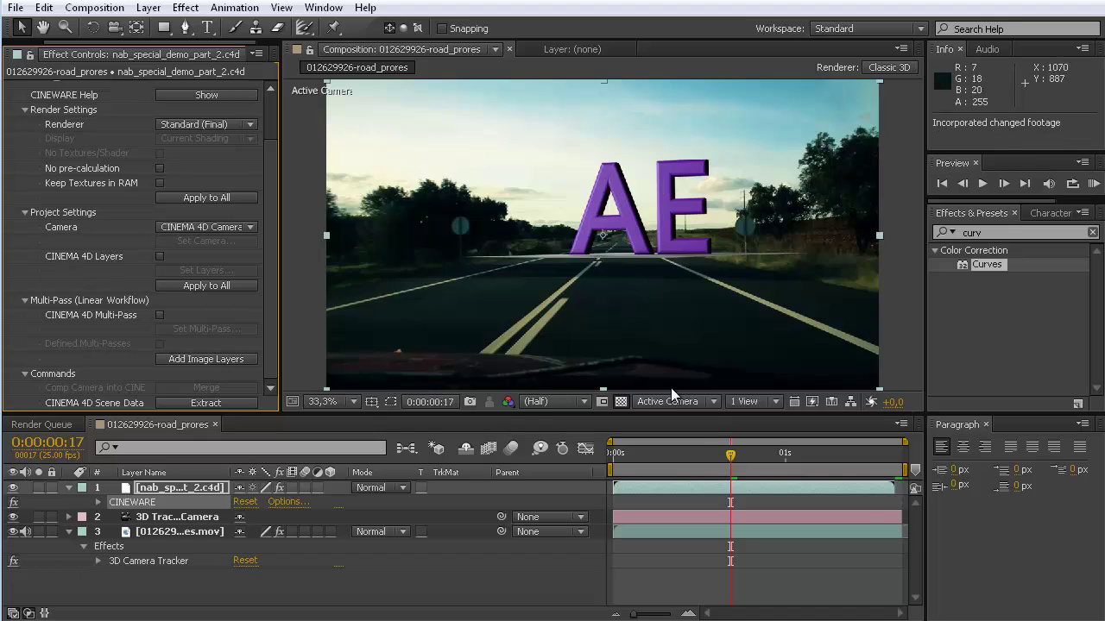
click(878, 452)
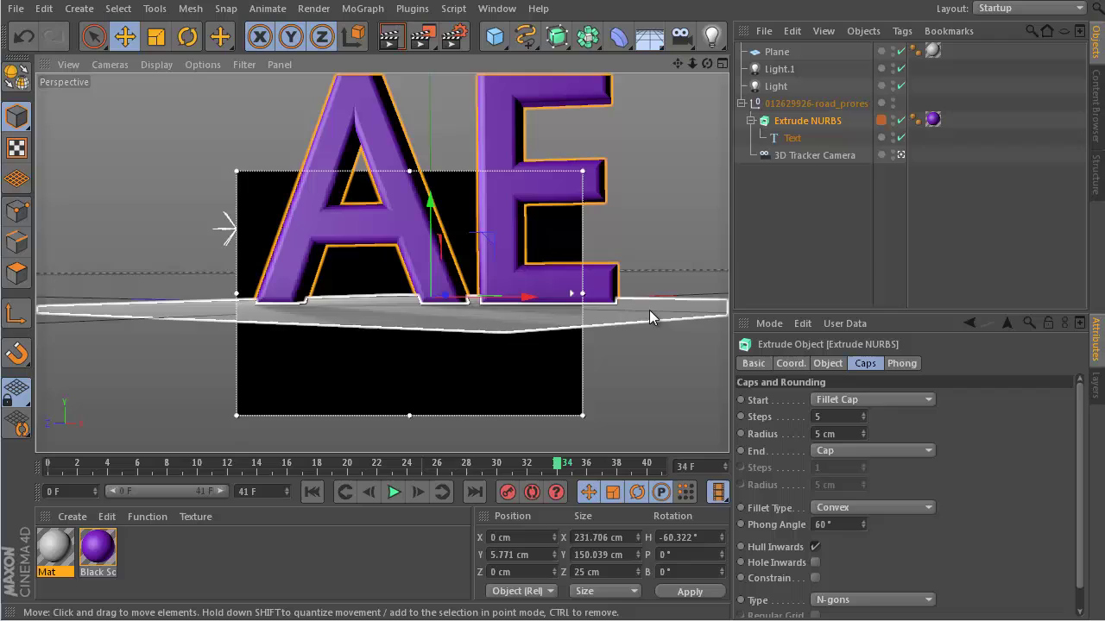
- Assign the ground Plane to its own Cinema 4D layer and save the scene
right_click(810, 117)
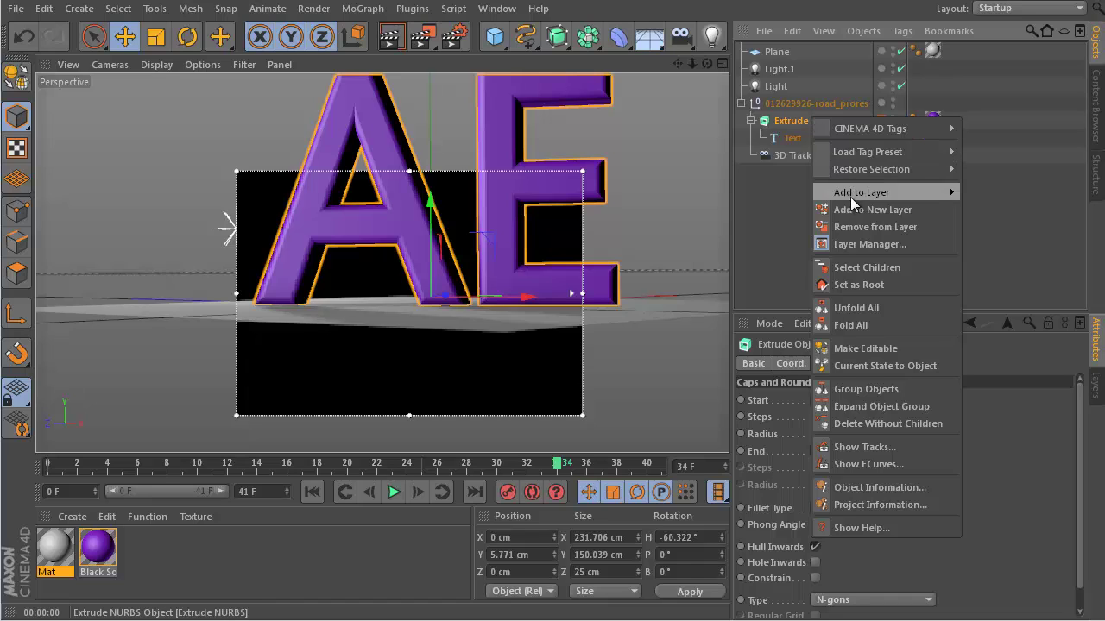
click(796, 124)
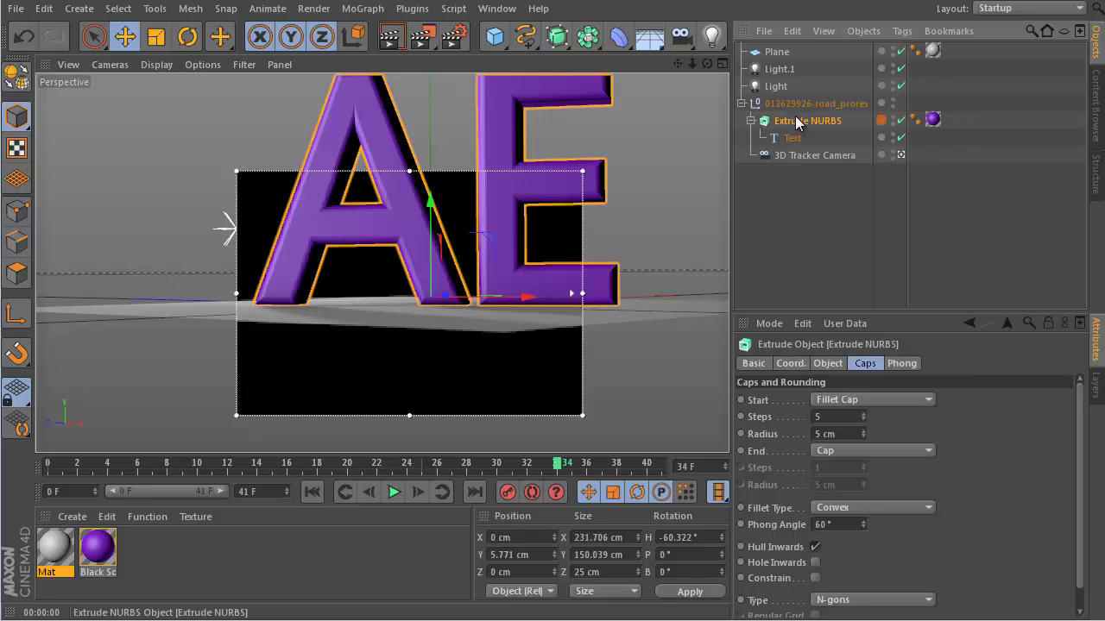
click(784, 54)
right_click(787, 52)
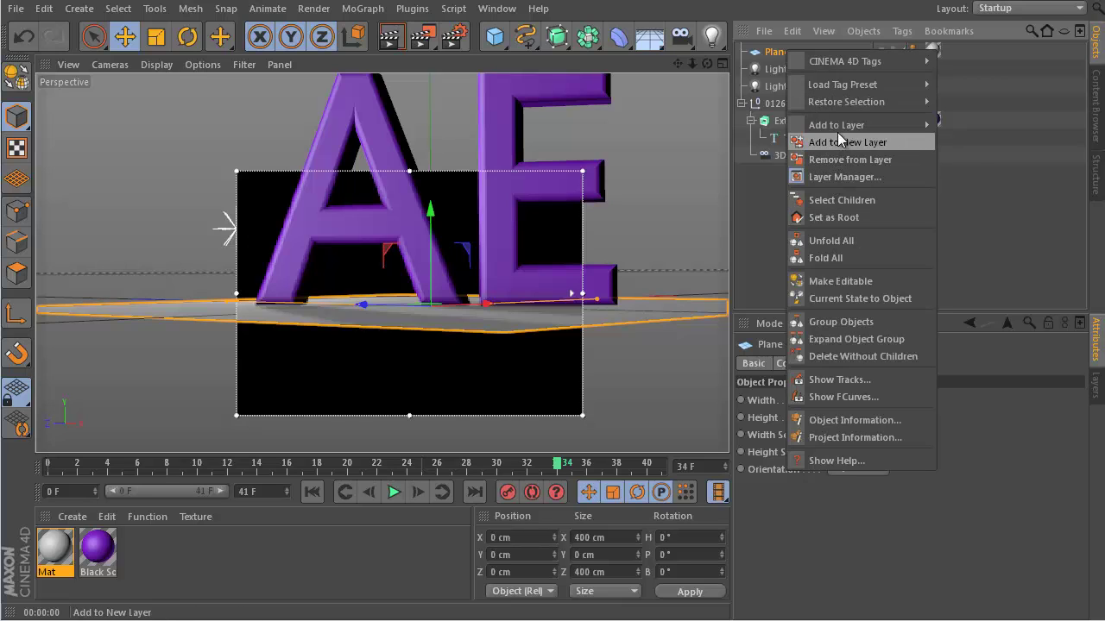
mouse_move(840, 125)
click(958, 143)
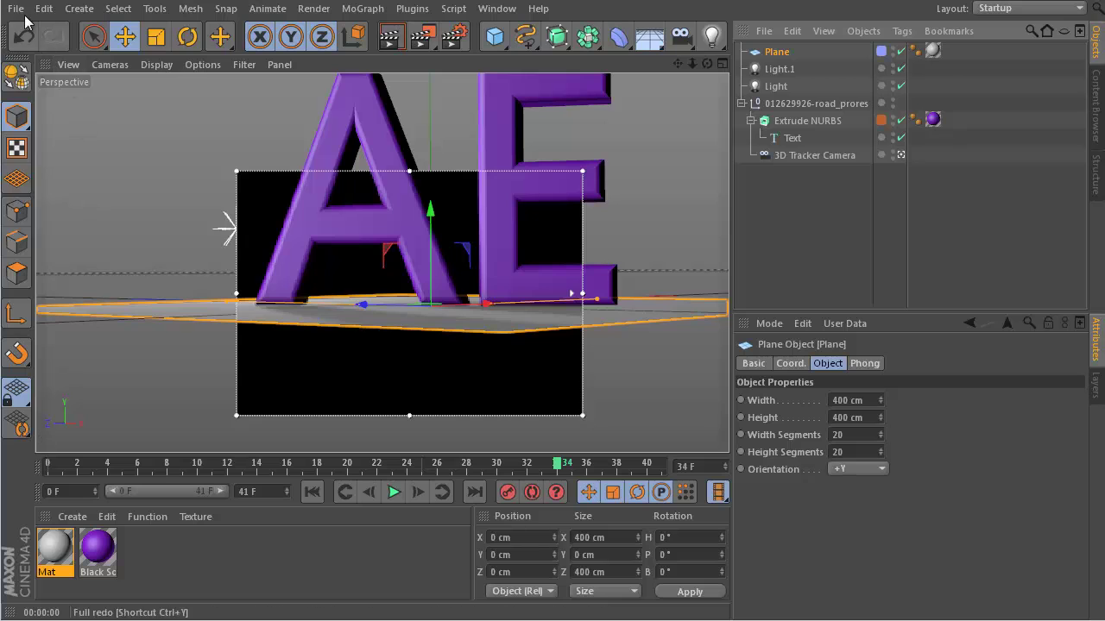
click(15, 8)
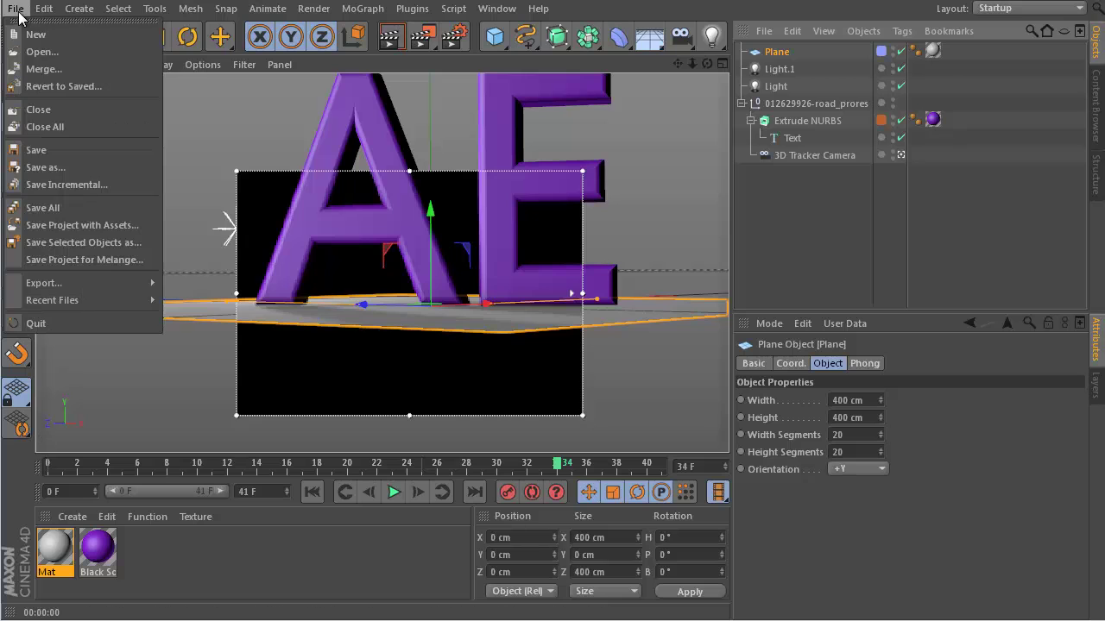
click(25, 155)
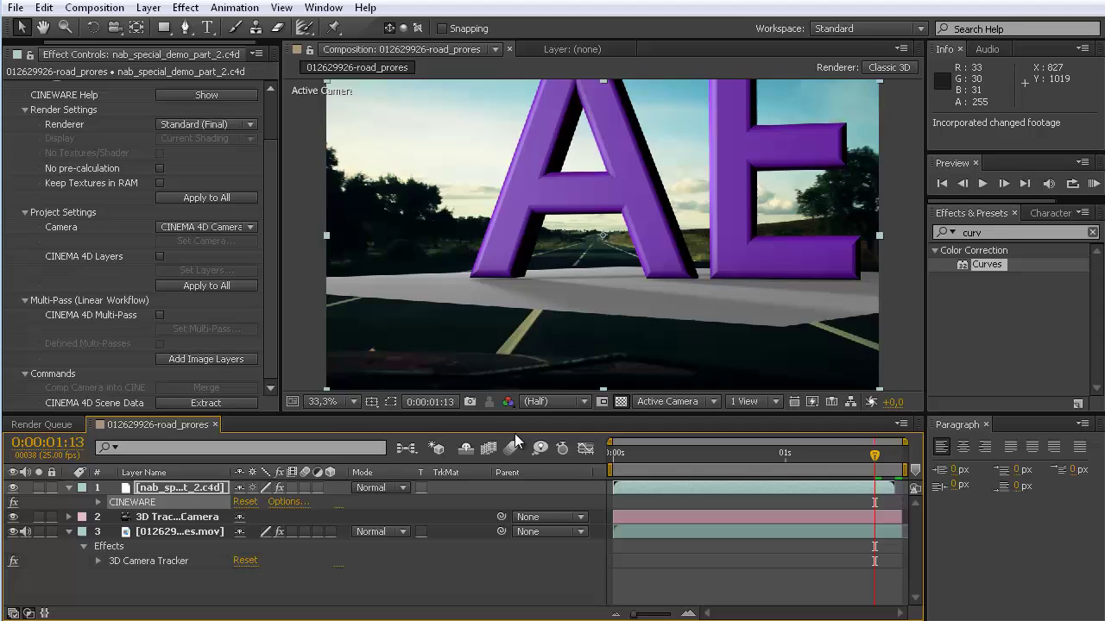
- Duplicate the Cinema 4D scene layer and set the first copy to render only the first Cinema 4D layer
click(185, 488)
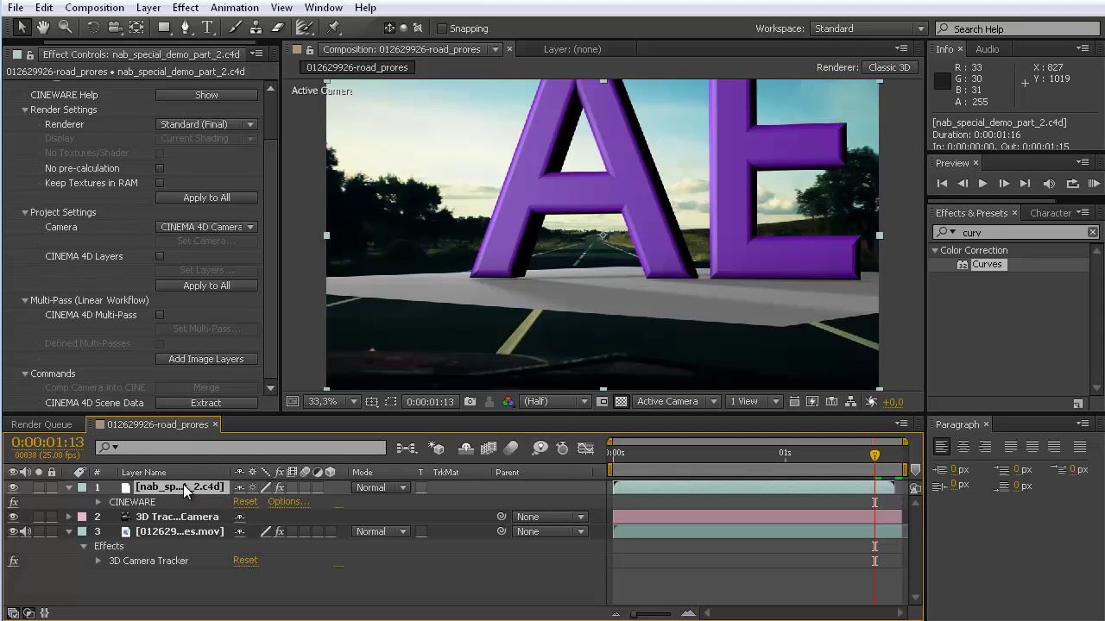
key(ctrl+d)
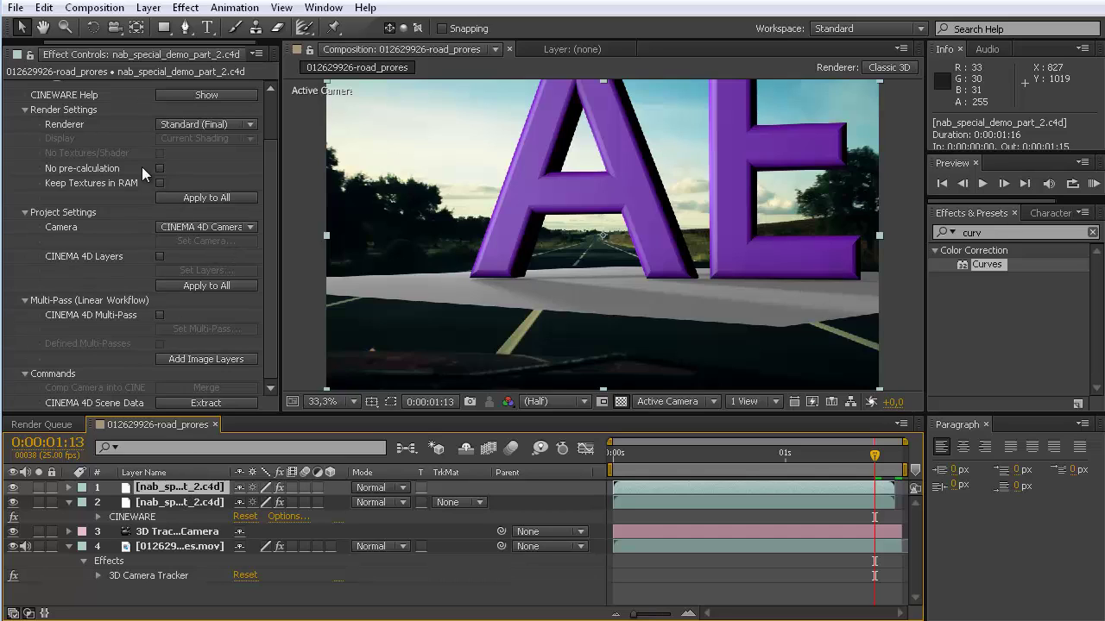
click(159, 256)
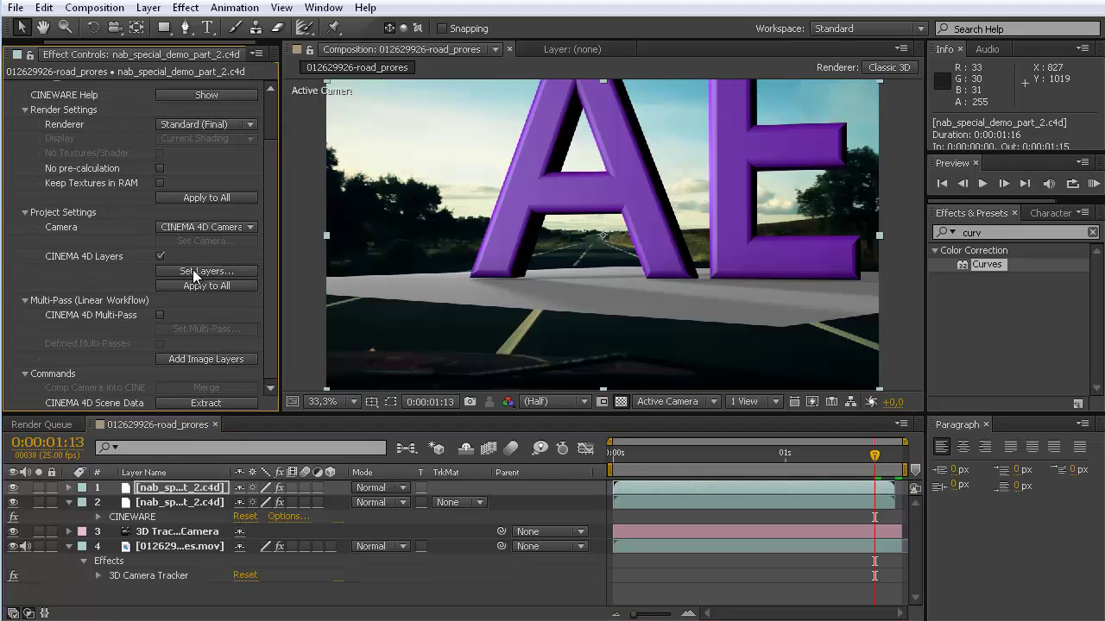
click(196, 273)
drag(1031, 509, 761, 321)
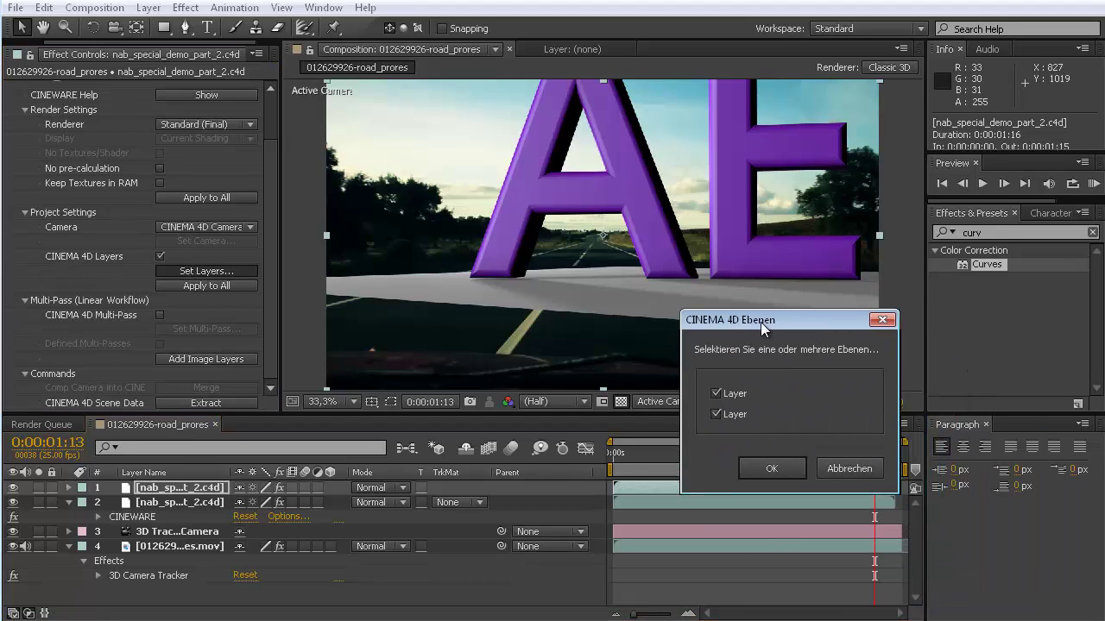
click(771, 465)
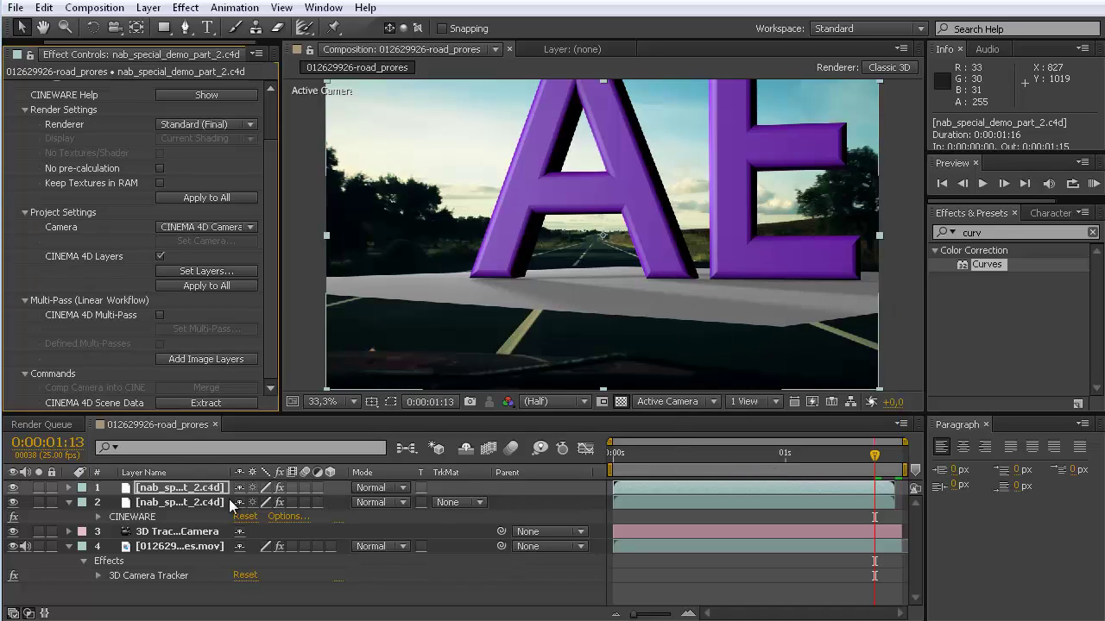
- Set the second copy's CINEWARE to render only the second Cinema 4D layer
click(194, 504)
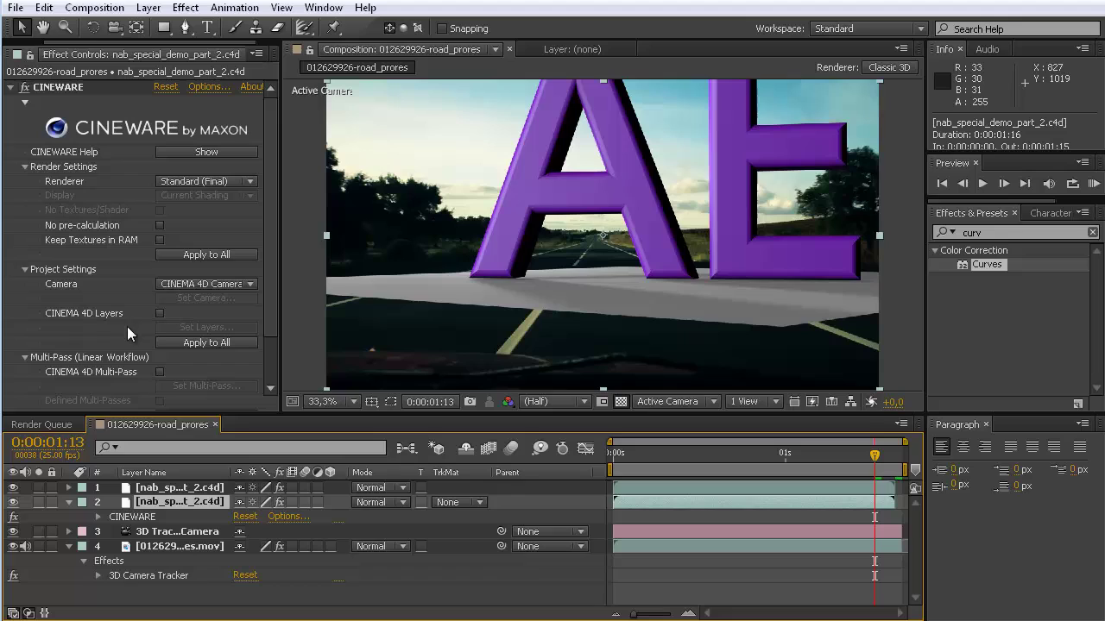
click(159, 314)
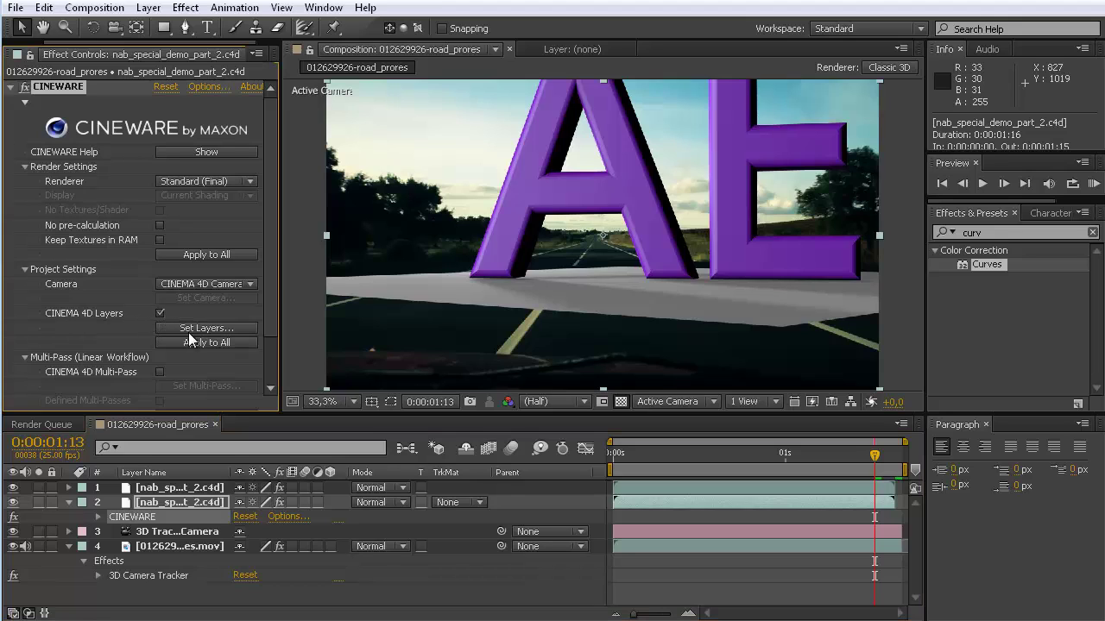
click(197, 328)
drag(975, 508, 759, 329)
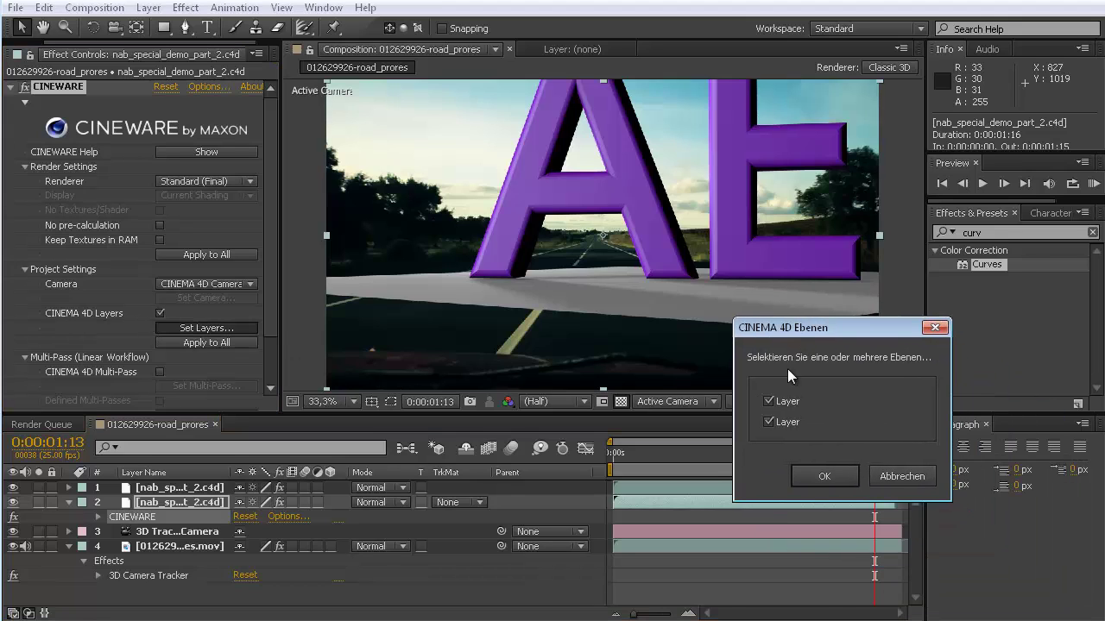
click(835, 479)
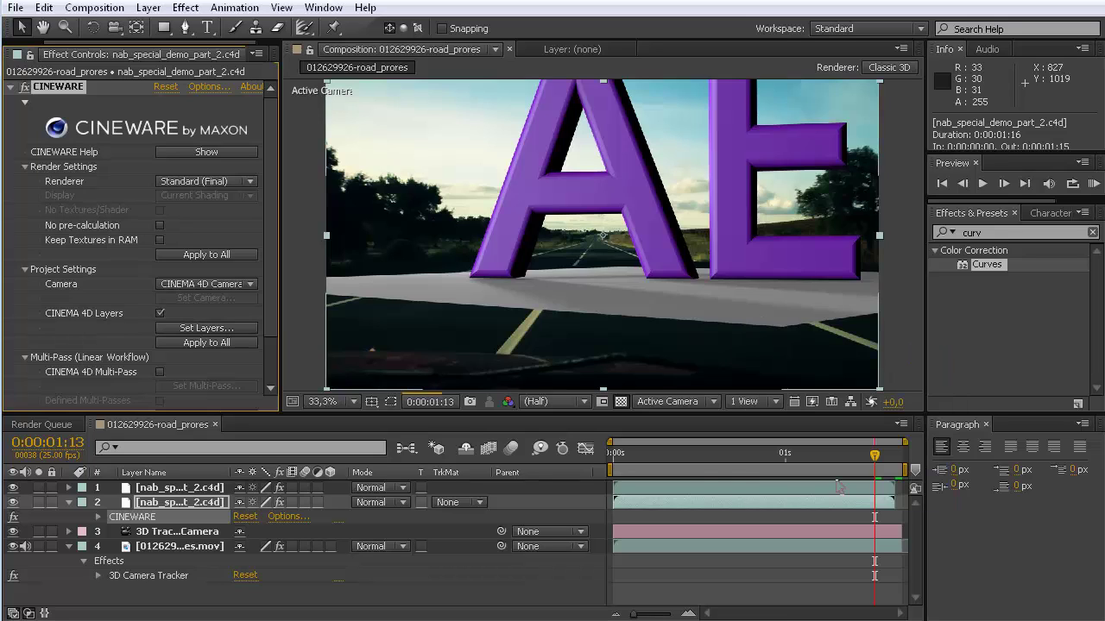
click(13, 488)
click(13, 488)
click(13, 489)
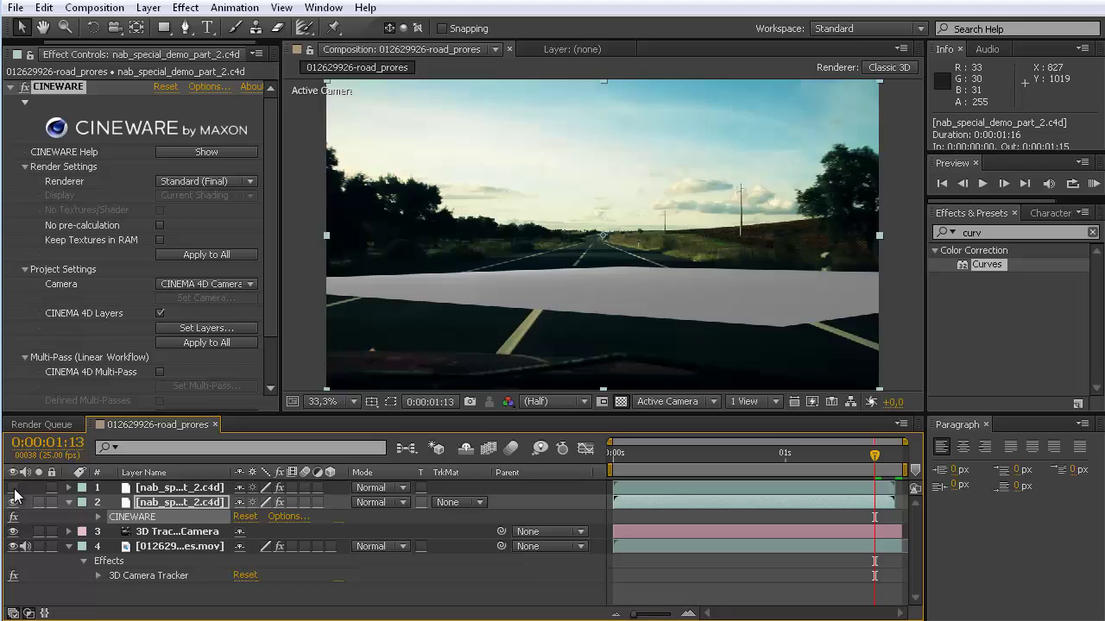
click(13, 489)
click(13, 489)
click(13, 488)
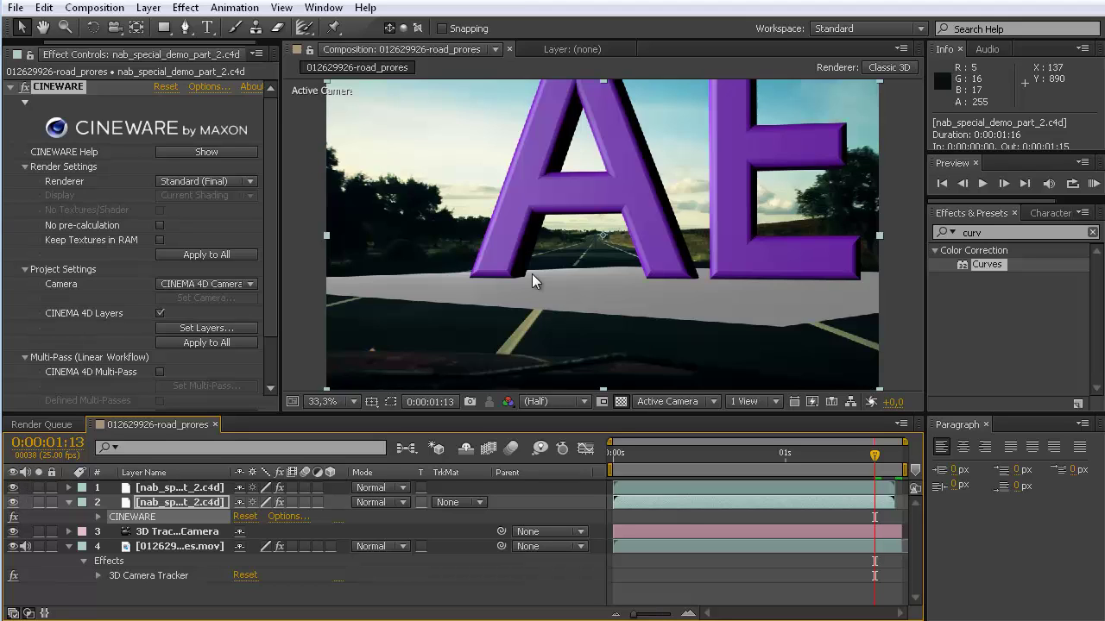
click(13, 503)
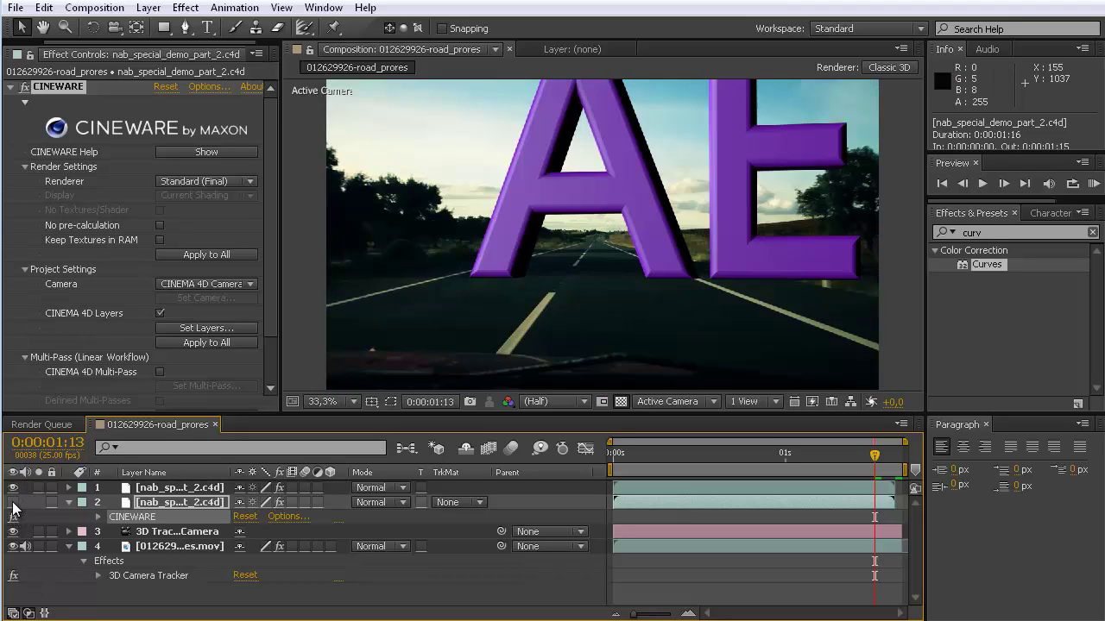
click(12, 504)
click(13, 503)
click(13, 503)
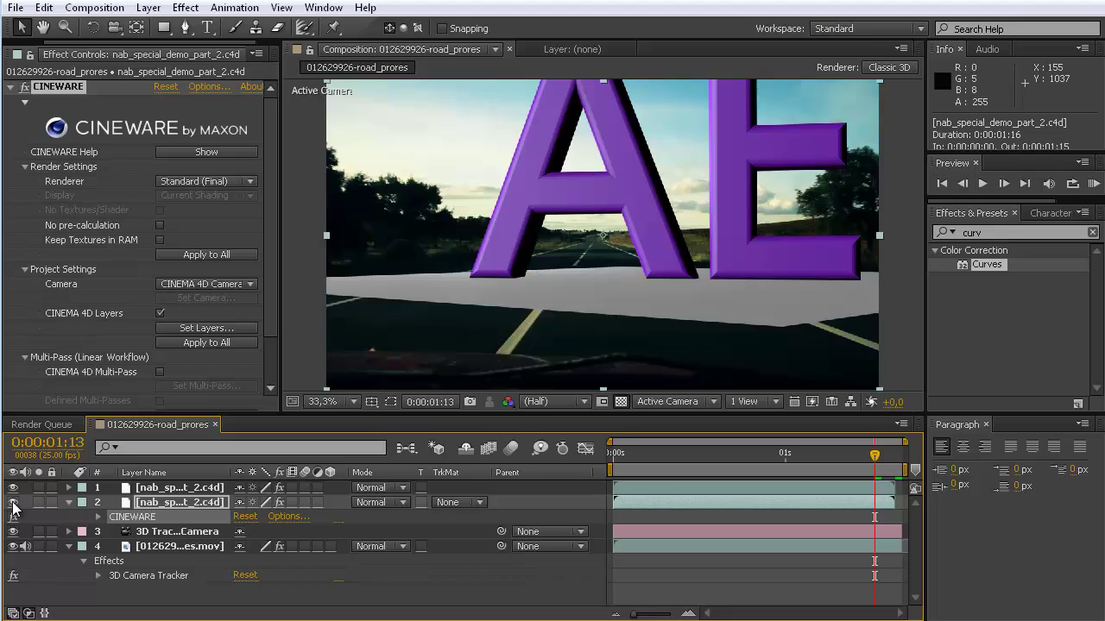
click(13, 503)
click(13, 503)
- On the ground plane copy, also tick the first Cinema 4D layer in Set Layers
click(167, 500)
click(145, 516)
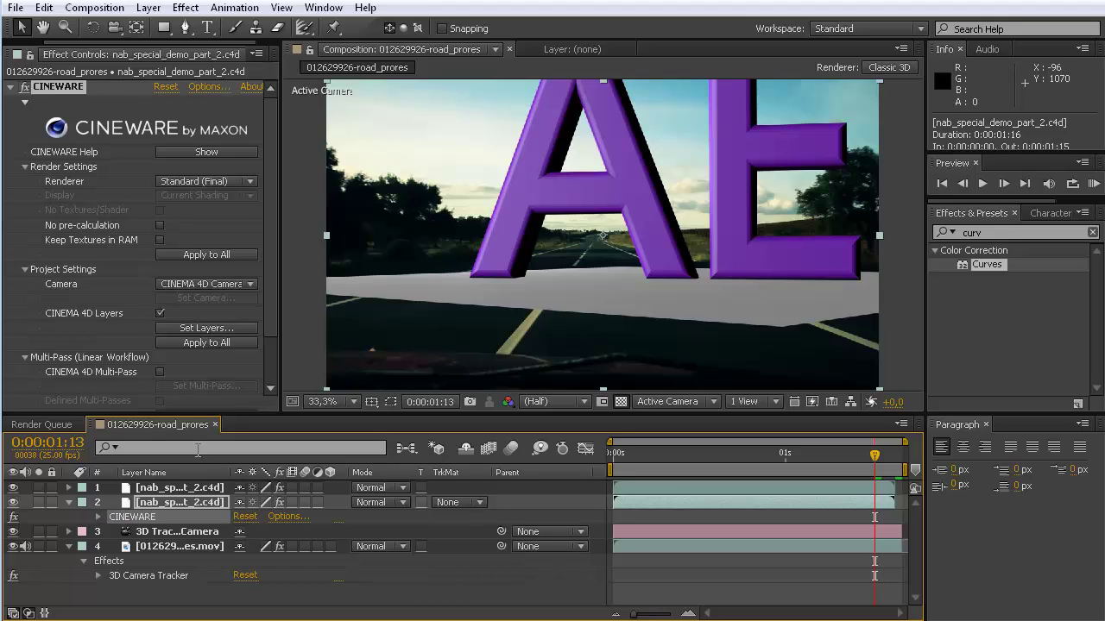
click(205, 335)
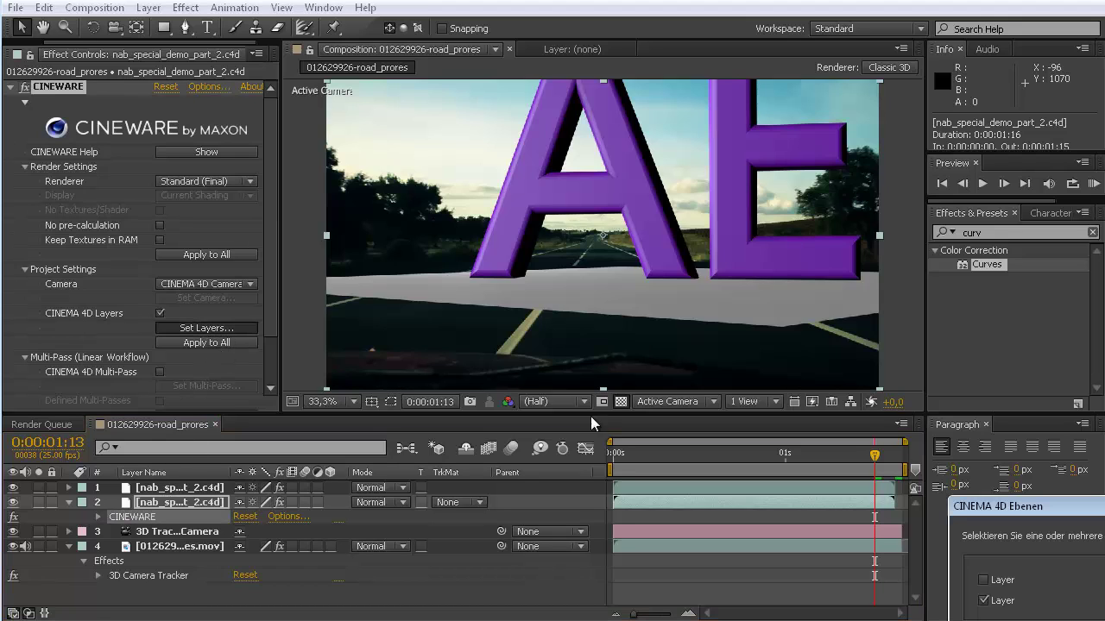
click(983, 580)
drag(989, 509, 867, 400)
click(925, 551)
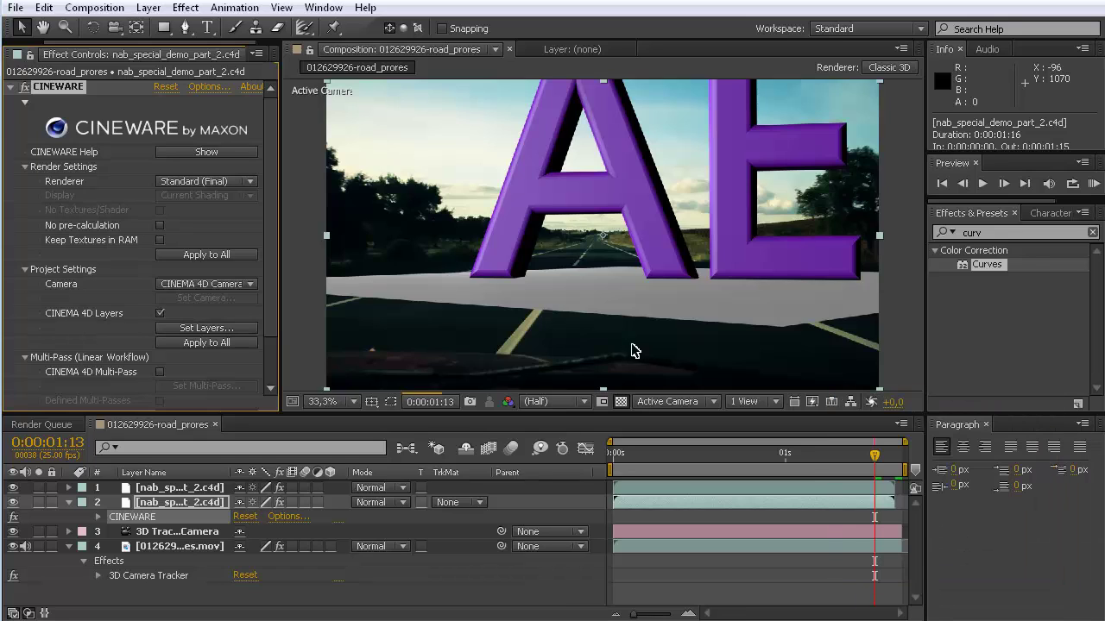
- Untick the first Cinema 4D layer so this copy renders only the second
click(191, 328)
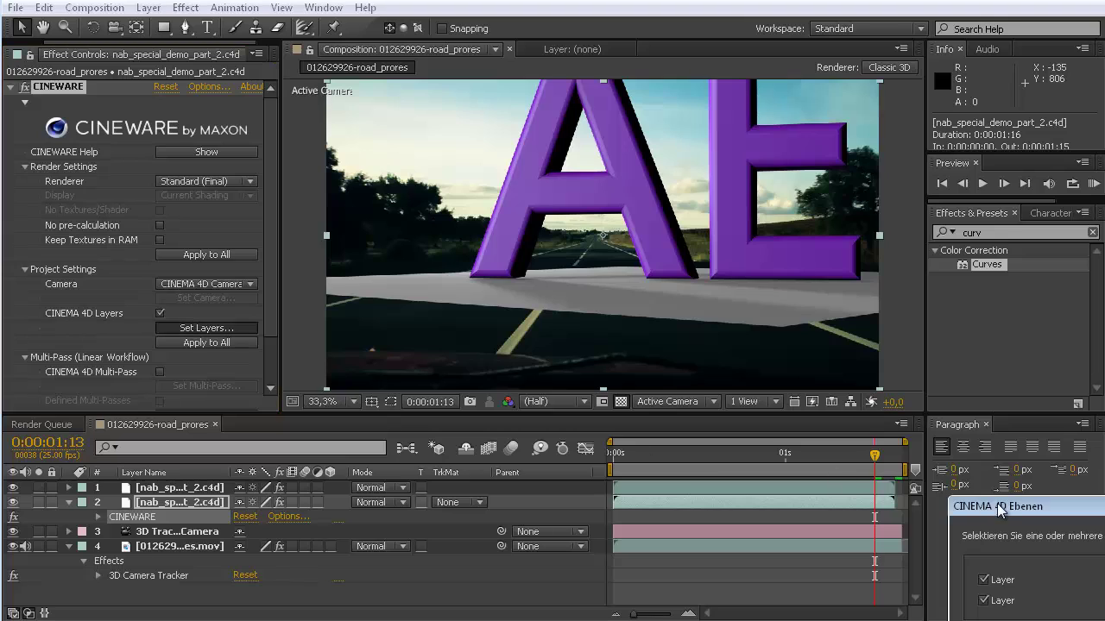
drag(997, 506, 712, 337)
click(699, 411)
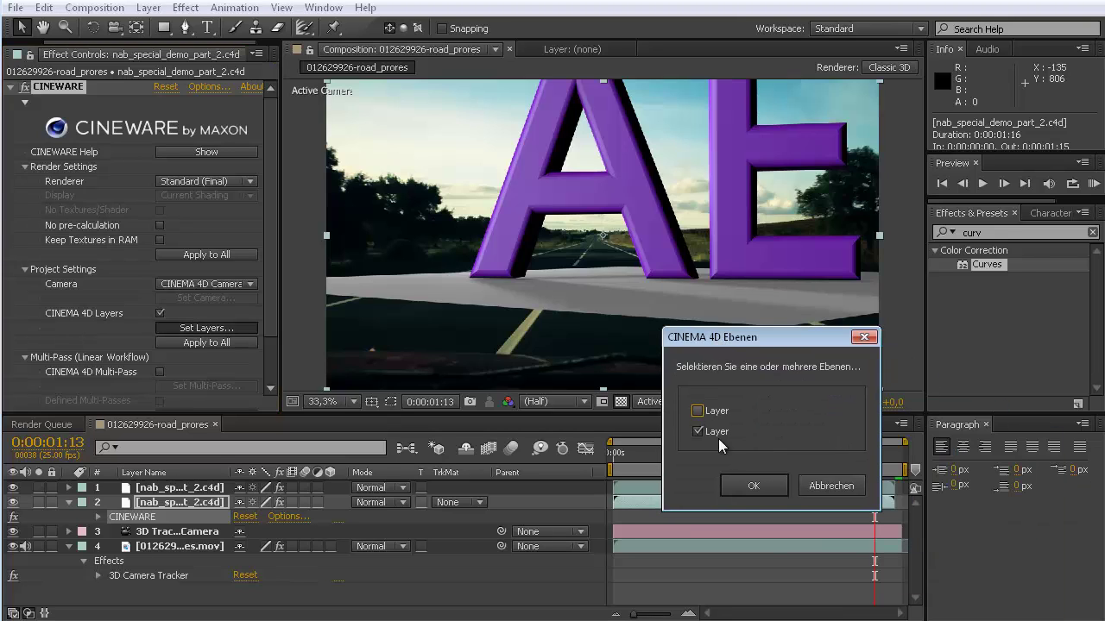
click(751, 486)
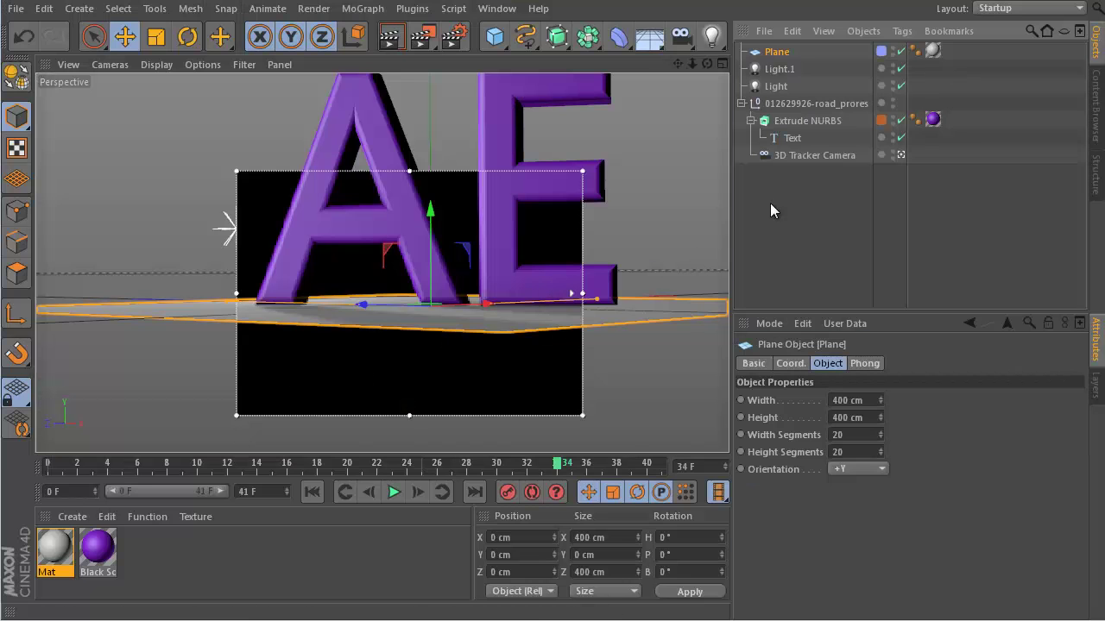
- Create an Extrude NURBS Instance from the Array flyout and check its reference to the text
click(808, 120)
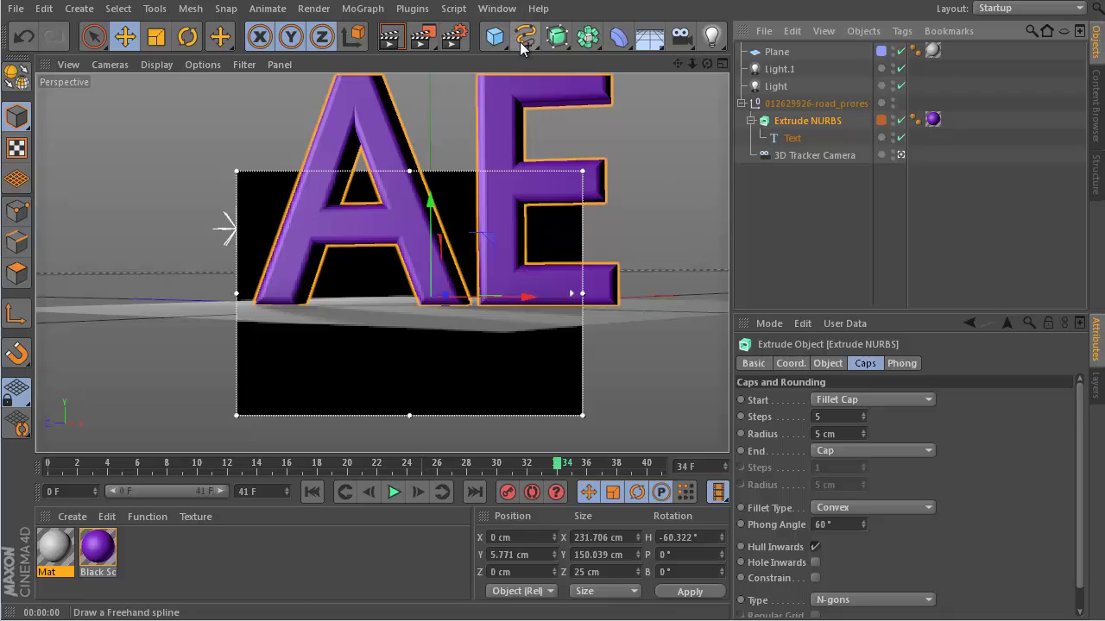
drag(598, 48, 641, 97)
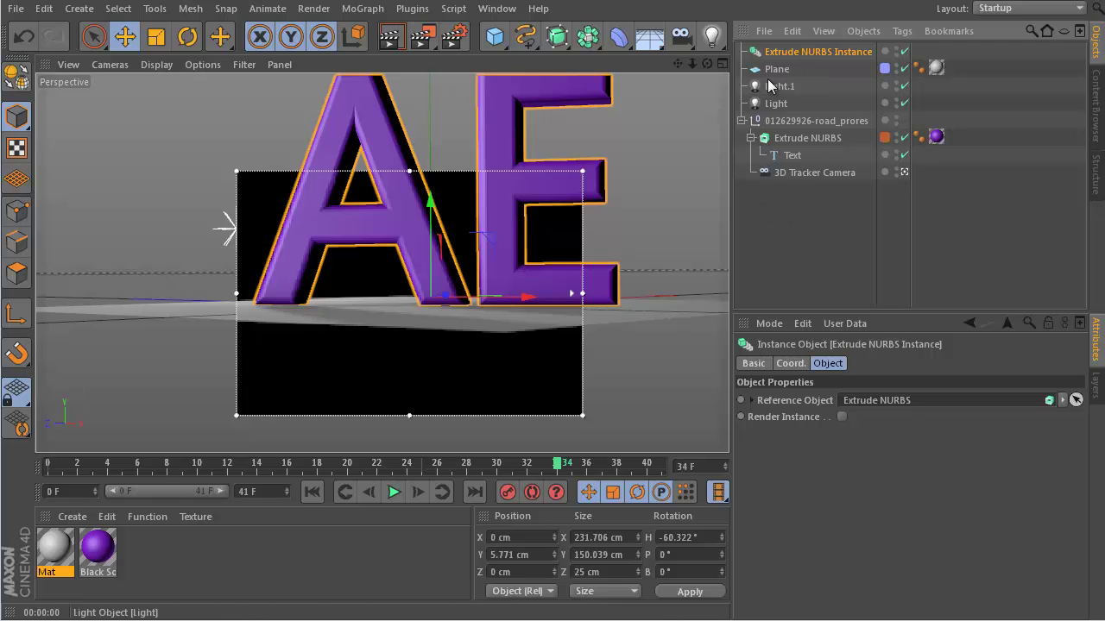
click(797, 139)
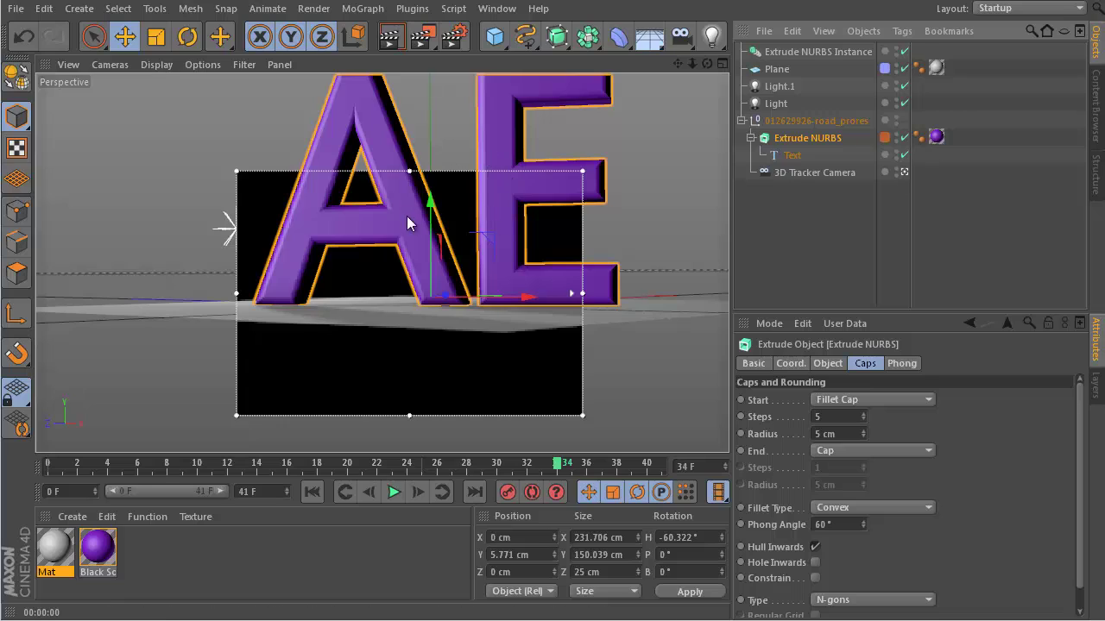
click(796, 51)
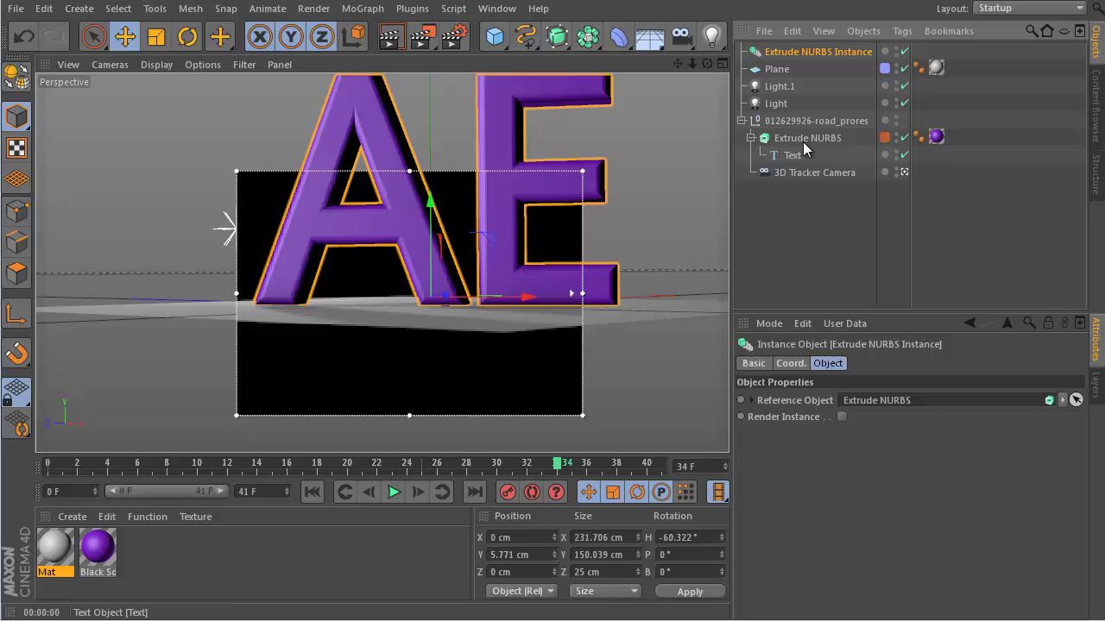
click(802, 140)
click(811, 53)
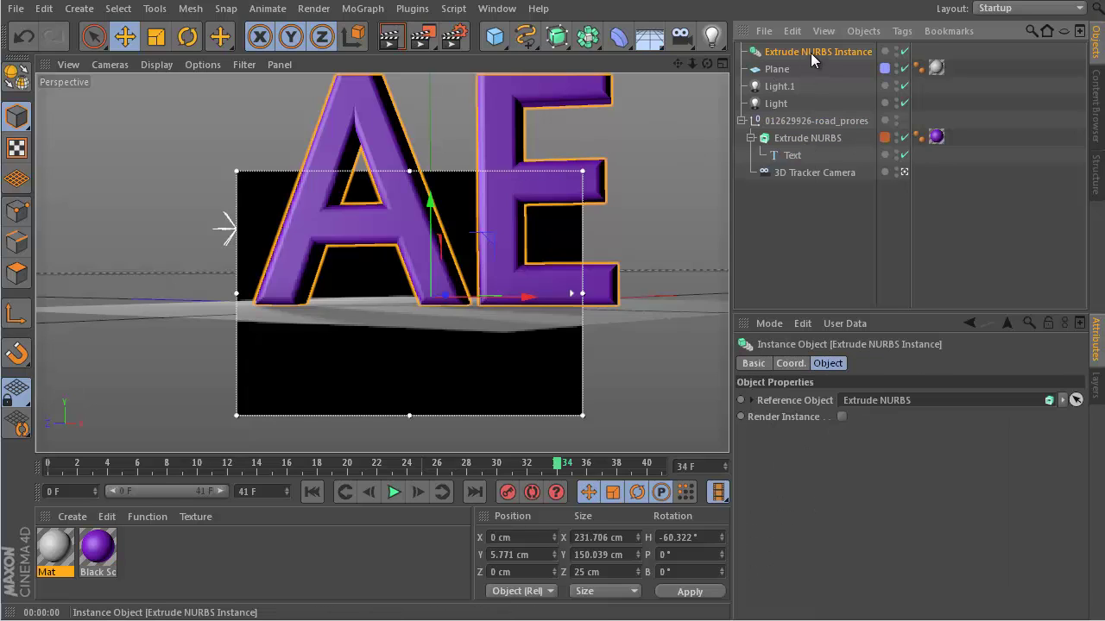
- Assign the Extrude NURBS Instance to the blue Cinema 4D layer alongside the Plane
click(887, 51)
mouse_move(921, 64)
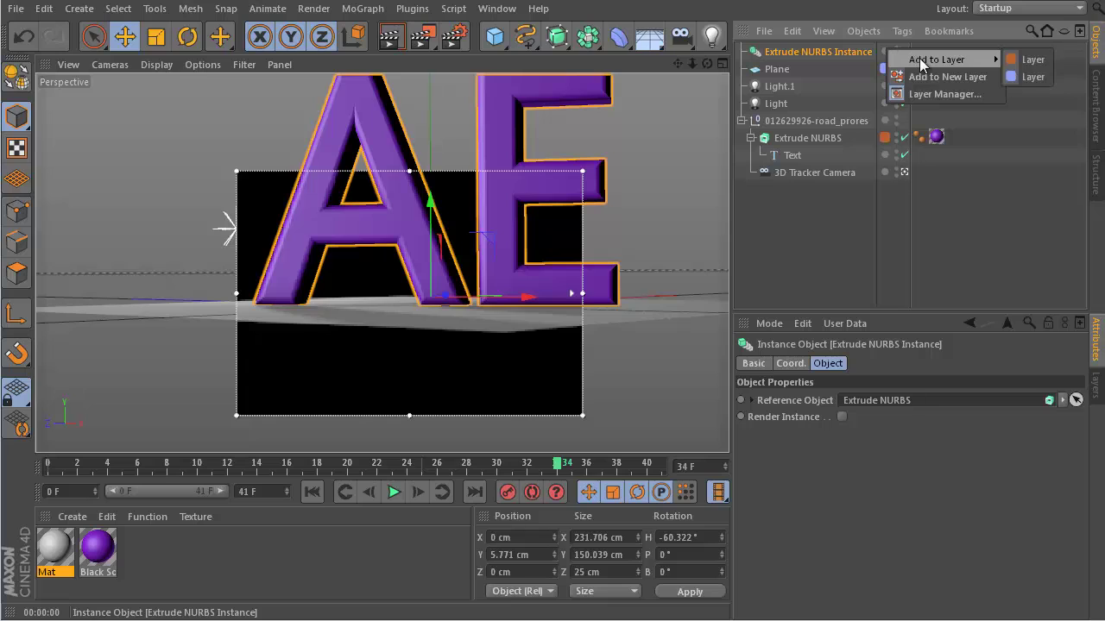
click(1031, 76)
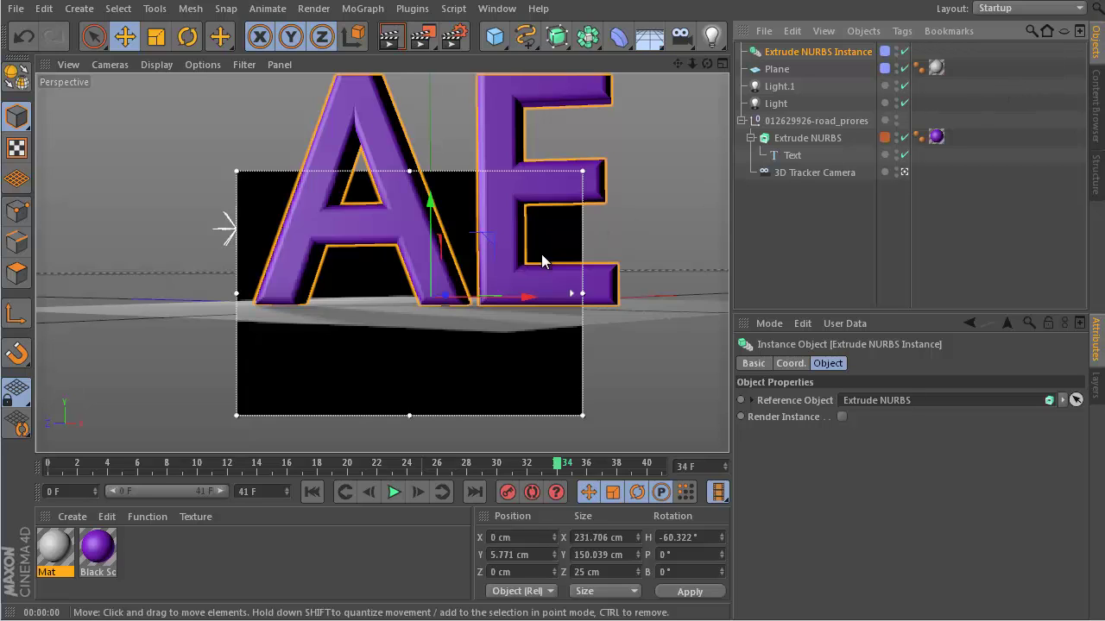
- Save the Cinema 4D project and return to After Effects
click(15, 8)
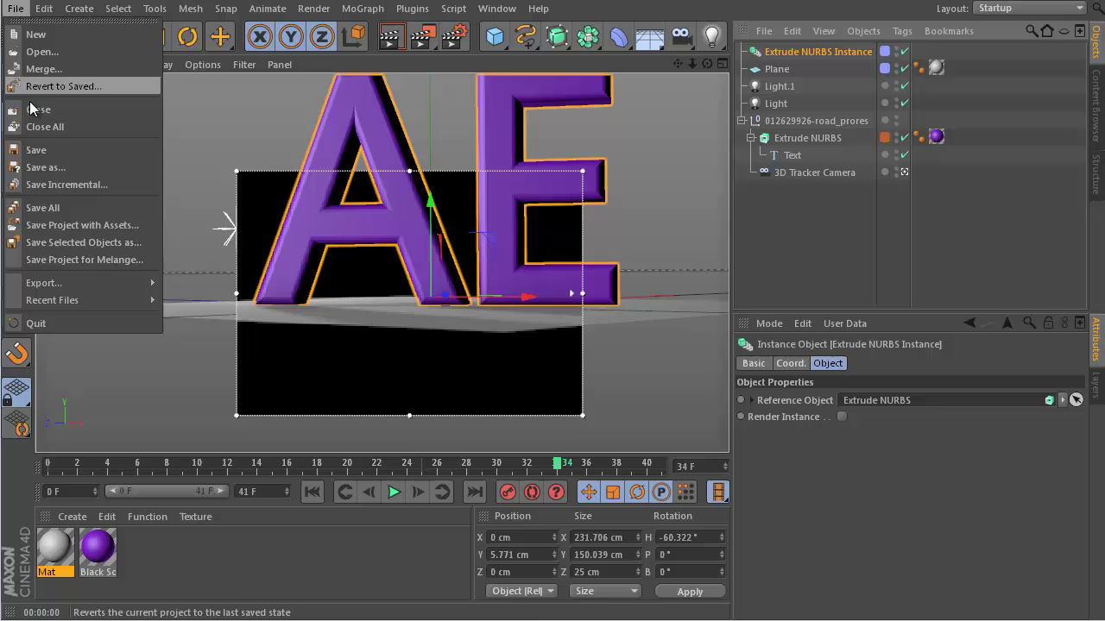
click(43, 155)
key(alt+Tab)
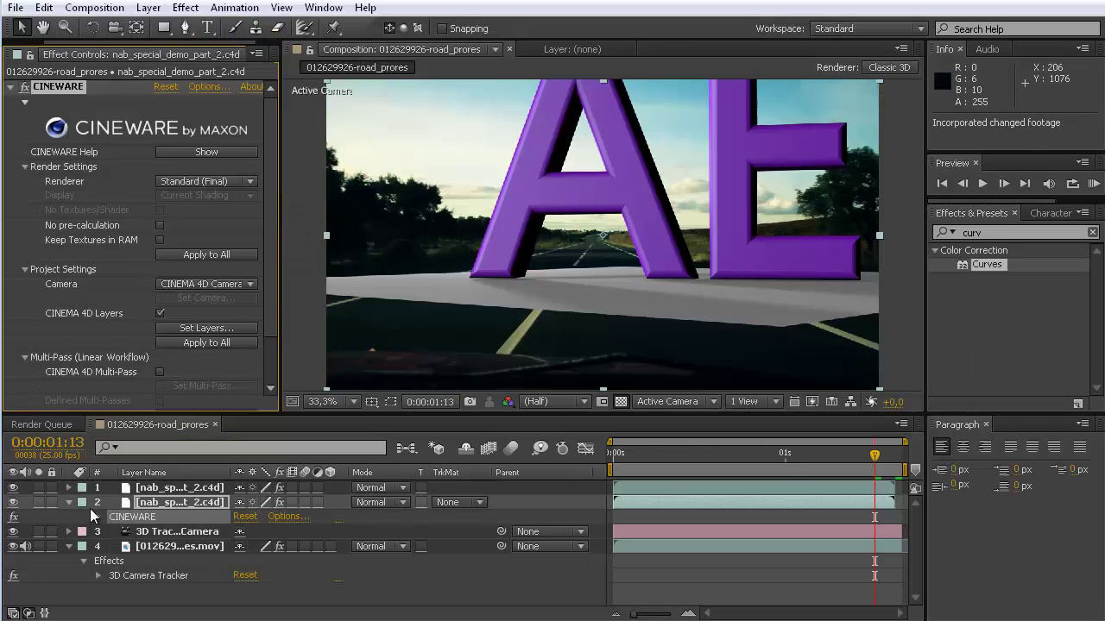
- Hide Cineware layer 1 and reconfirm layer 2's Cinema 4D layer selection unchanged
click(156, 507)
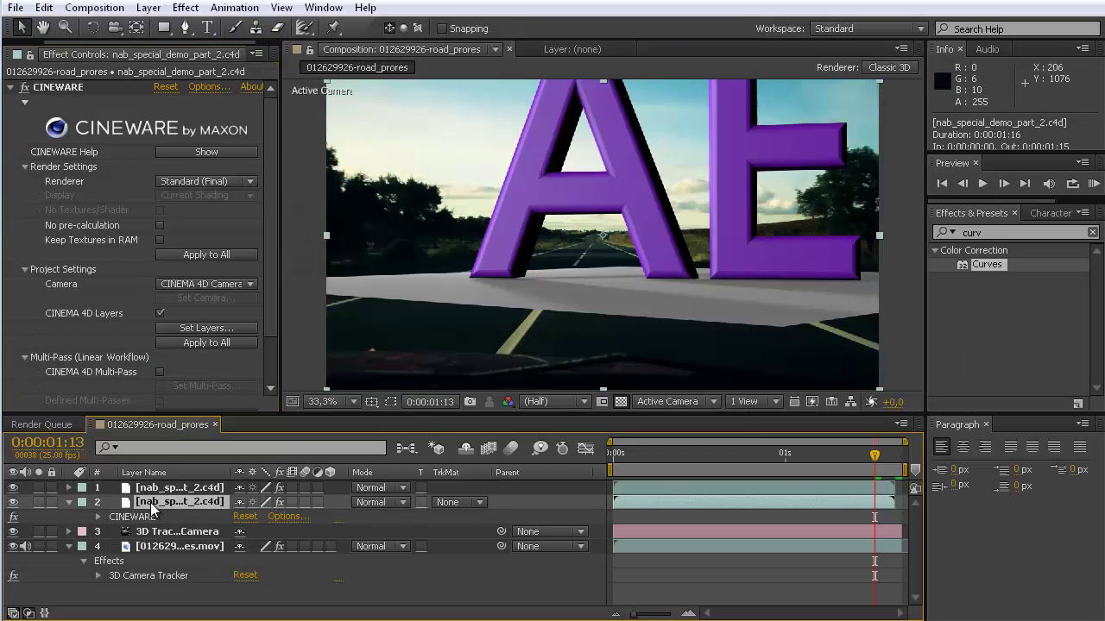
click(13, 487)
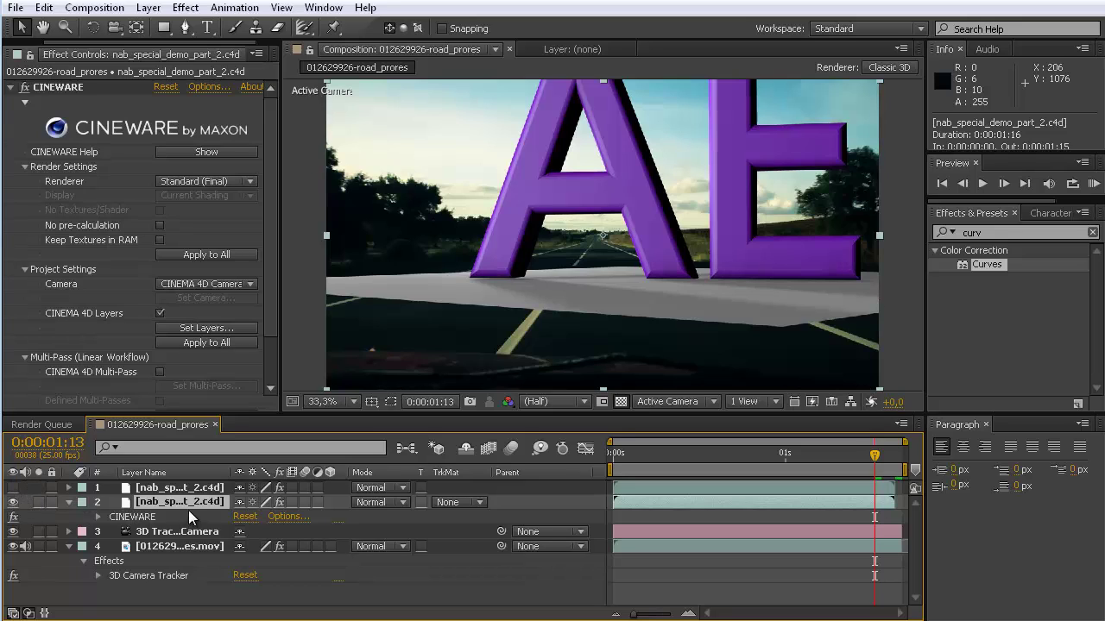
click(212, 333)
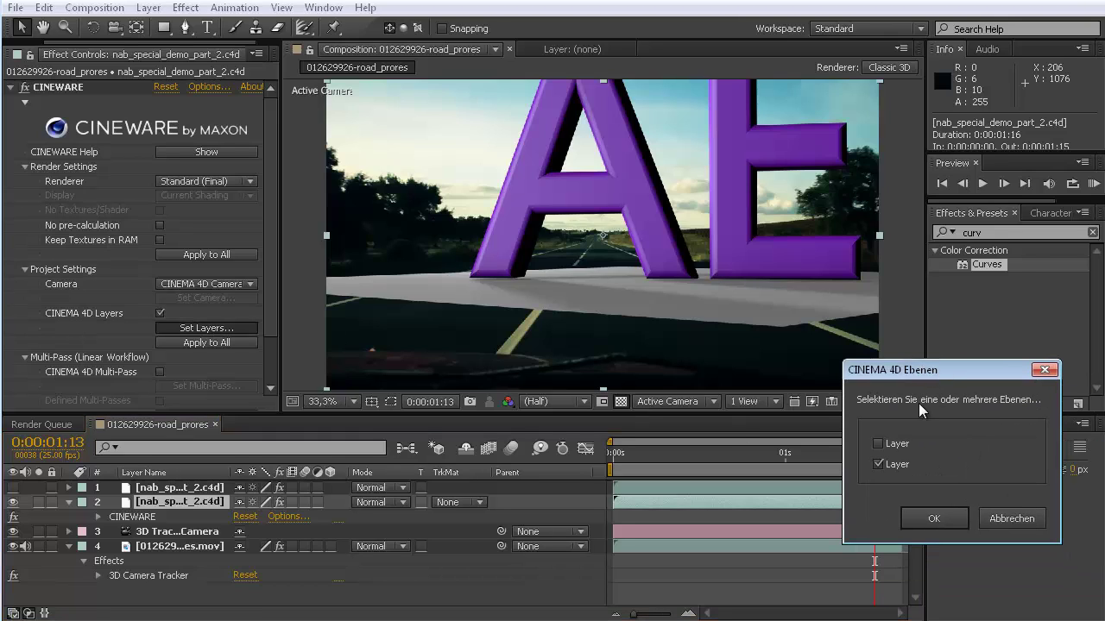
click(930, 517)
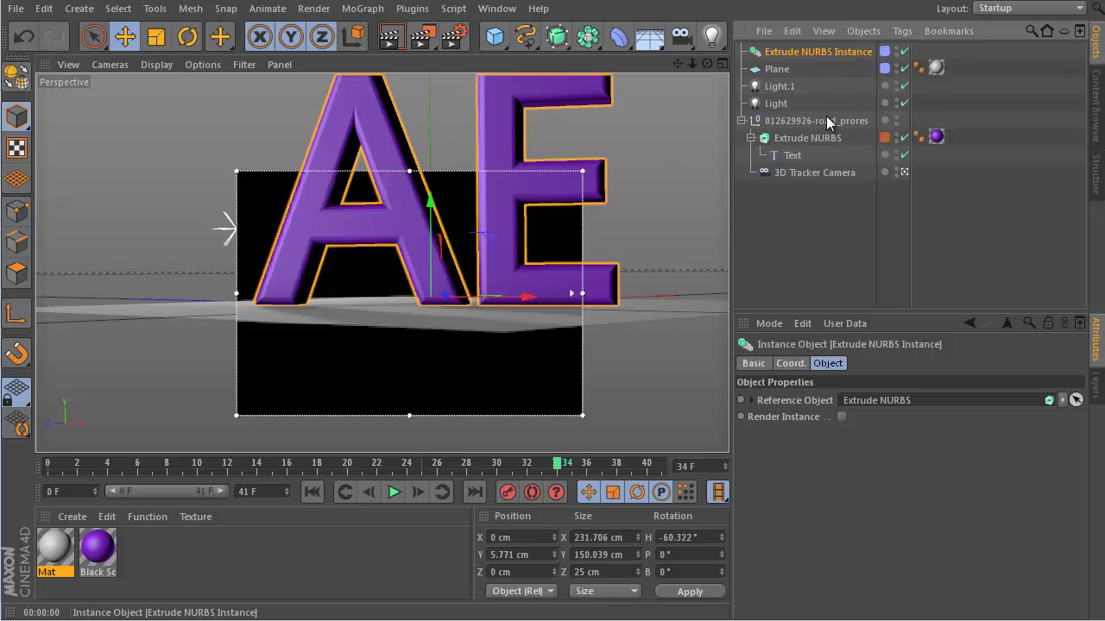
- Add a Compositing tag to the Extrude NURBS Instance with Seen by Camera turned off
click(826, 161)
click(811, 52)
click(902, 31)
mouse_move(932, 58)
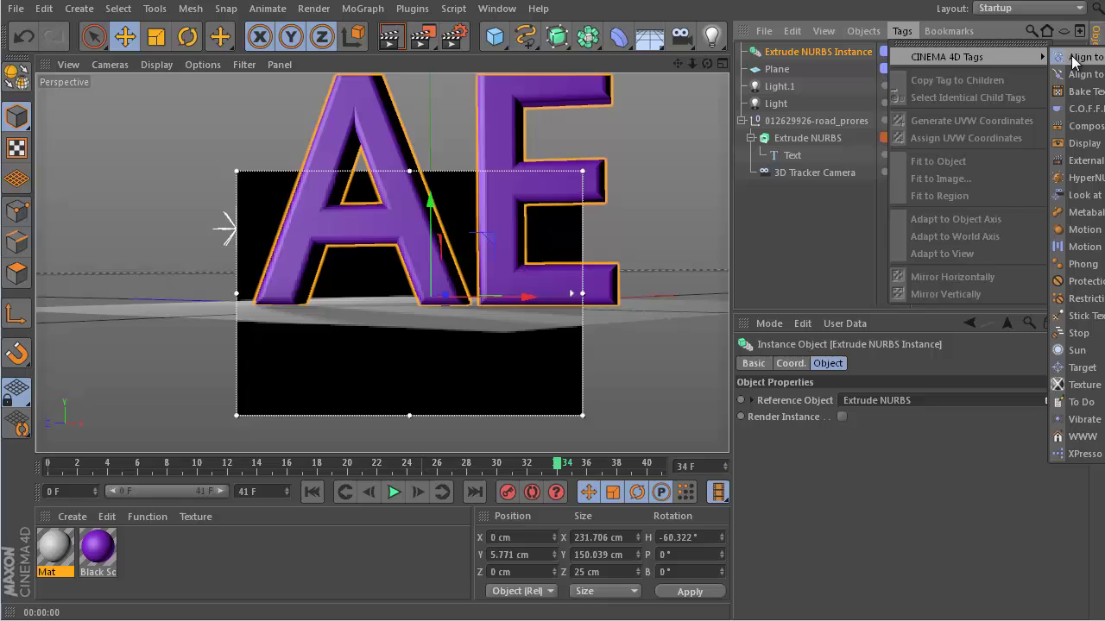
click(1084, 127)
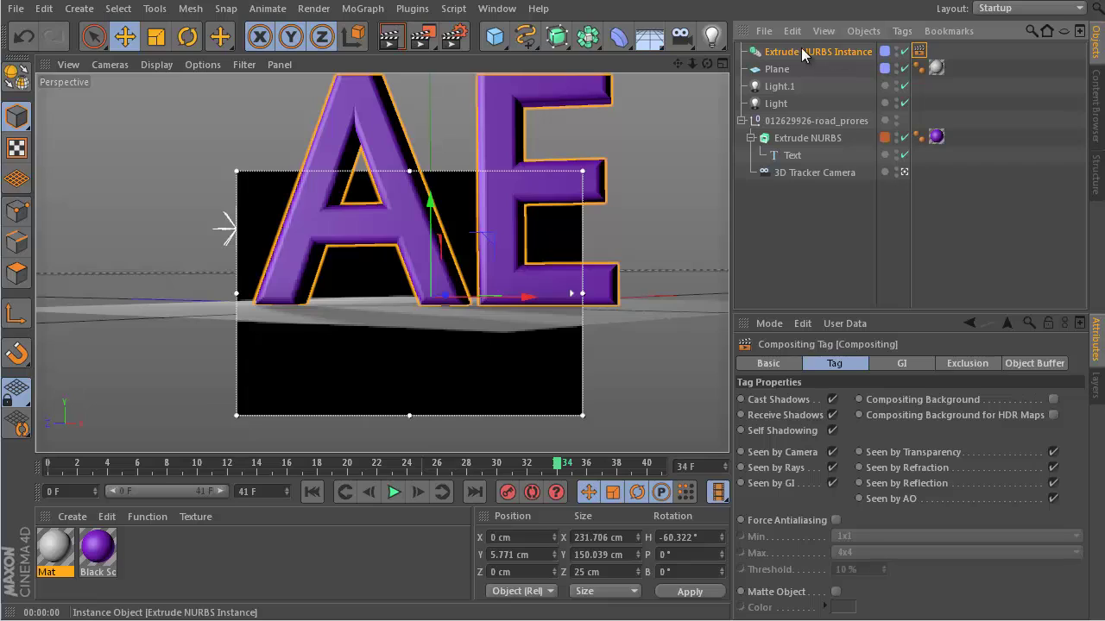
click(832, 453)
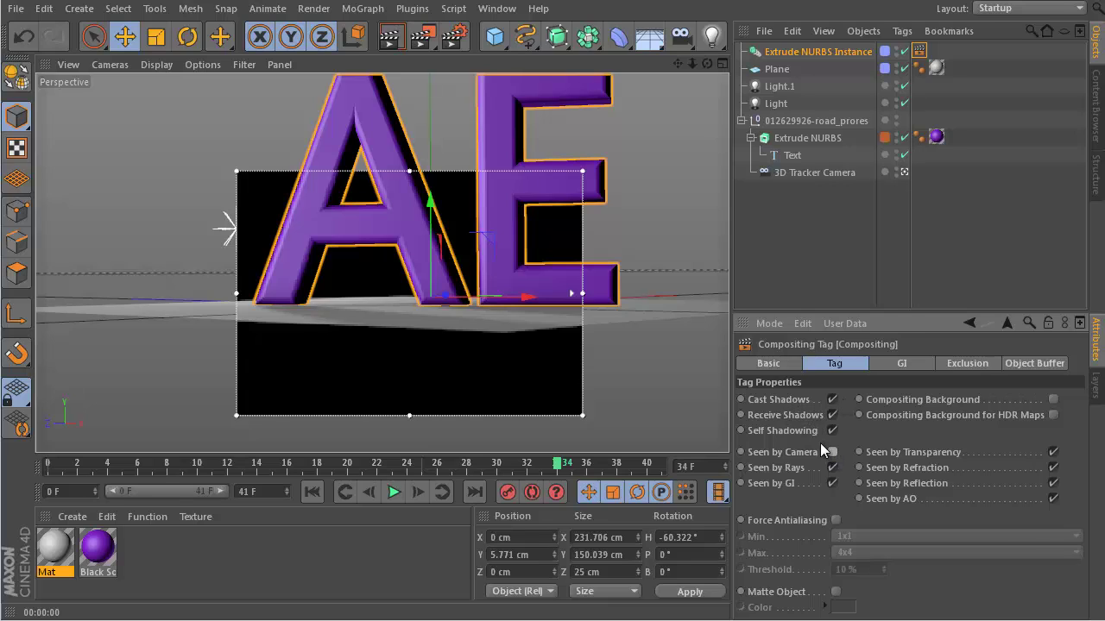
- Save the Cinema 4D project and return to After Effects
click(16, 9)
click(51, 150)
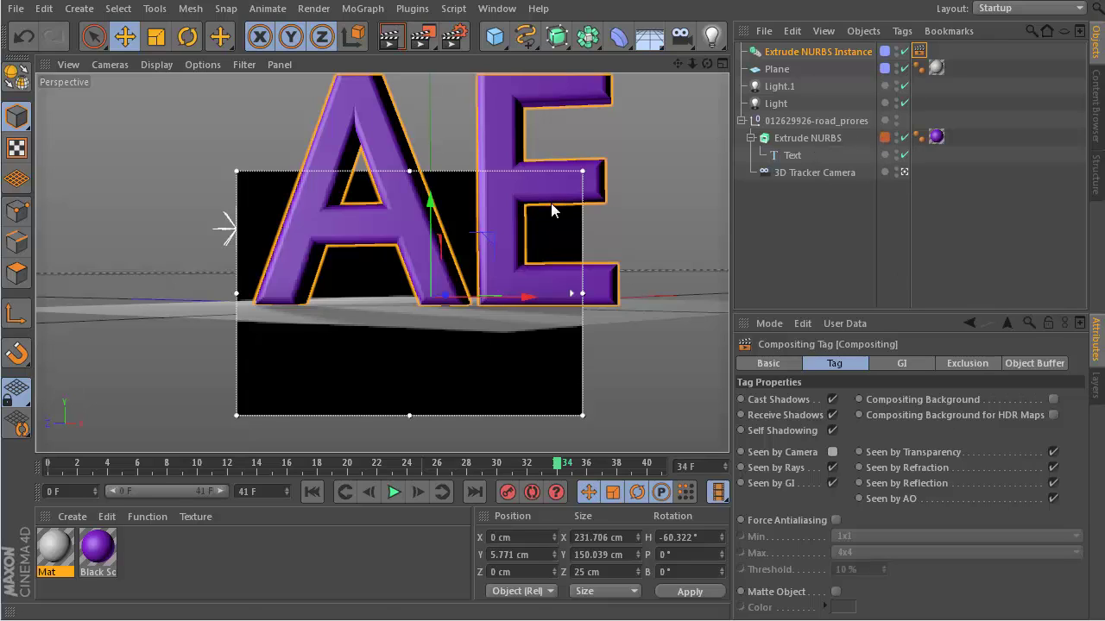
key(alt+Tab)
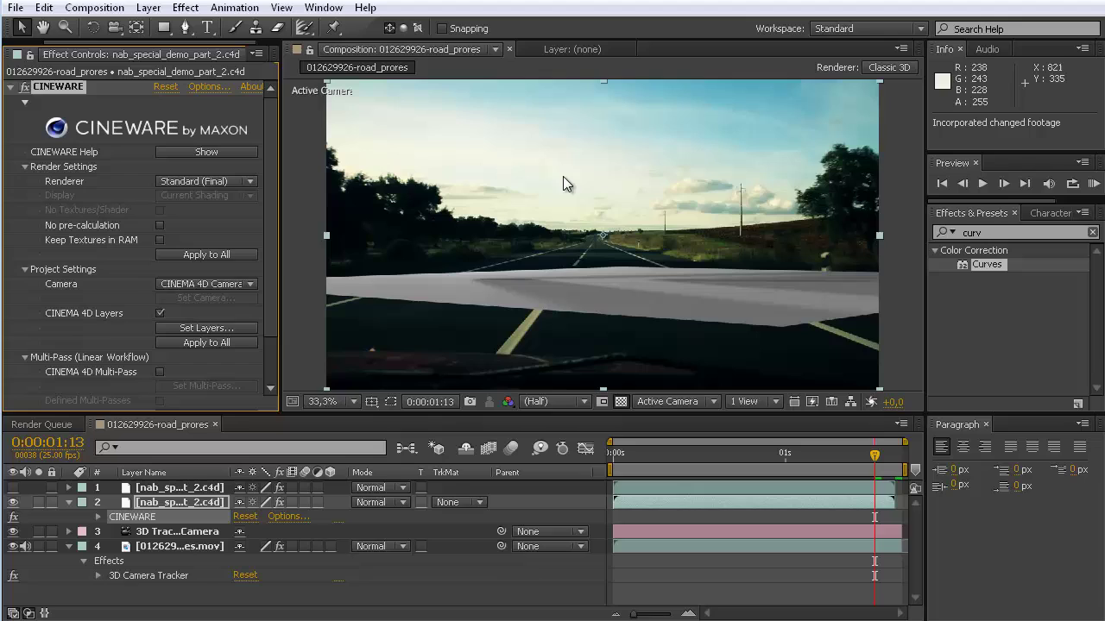
- Leave layer 1 hidden and enable CINEMA 4D Multi-Pass in layer 2's Cineware controls
click(12, 488)
click(12, 488)
click(12, 488)
click(12, 488)
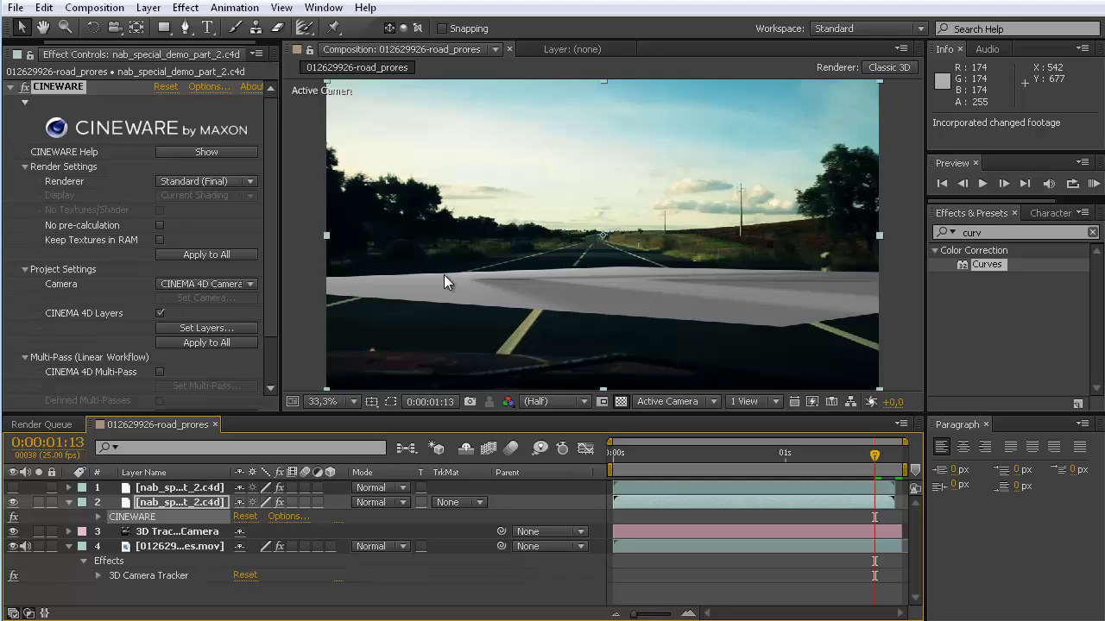
drag(265, 279, 269, 334)
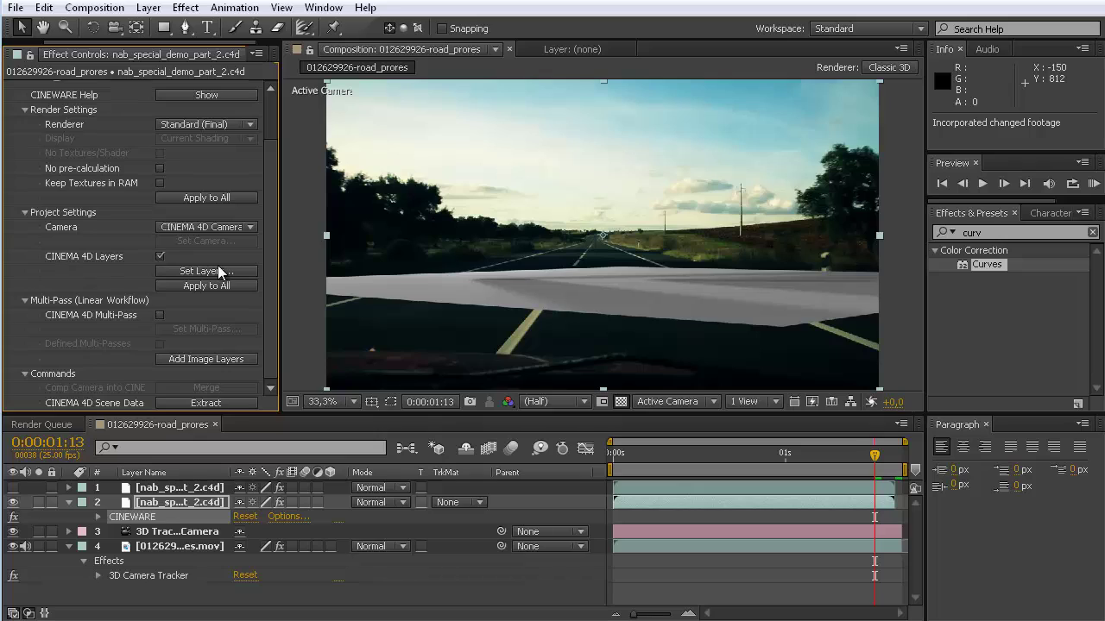
click(158, 315)
- Choose Shadow as the multi-pass for layer 2's Cineware render
click(186, 331)
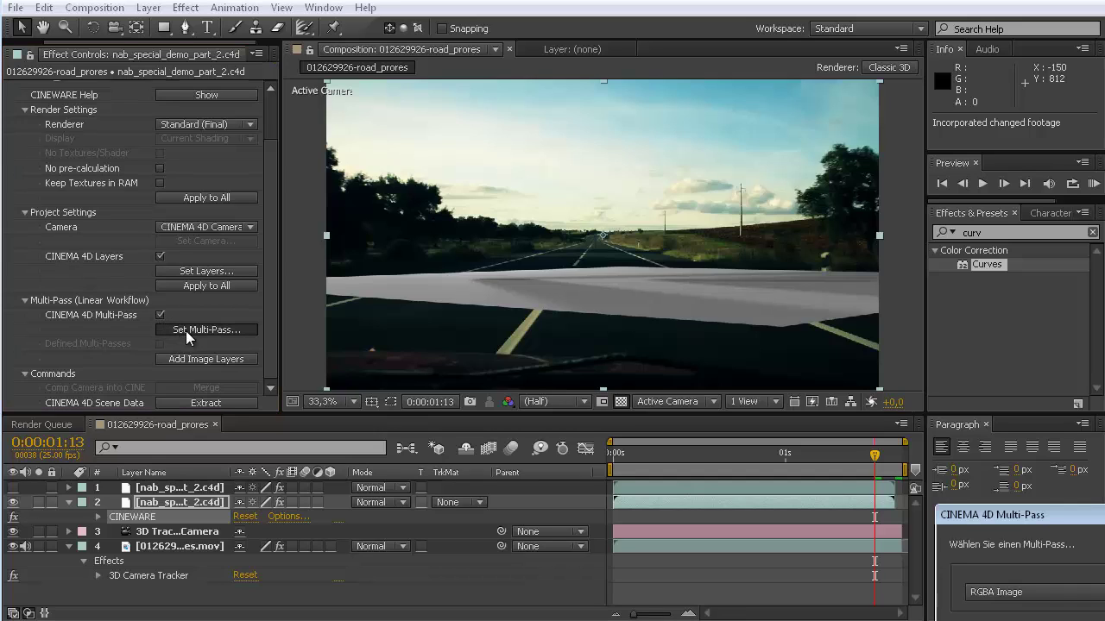
drag(1019, 520, 516, 290)
click(636, 361)
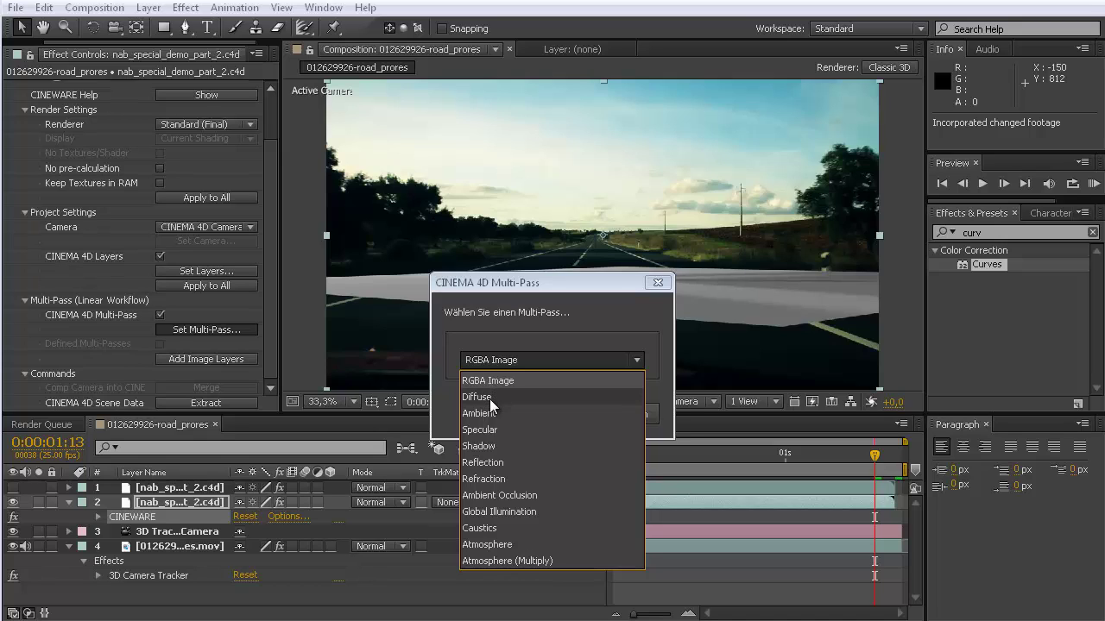
click(495, 447)
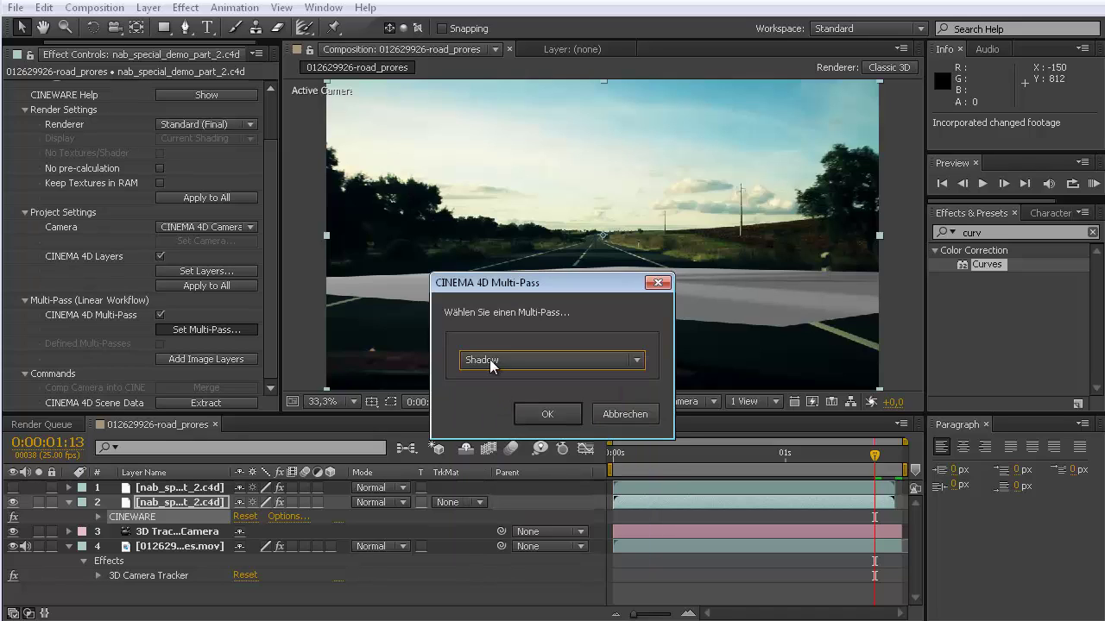
click(546, 413)
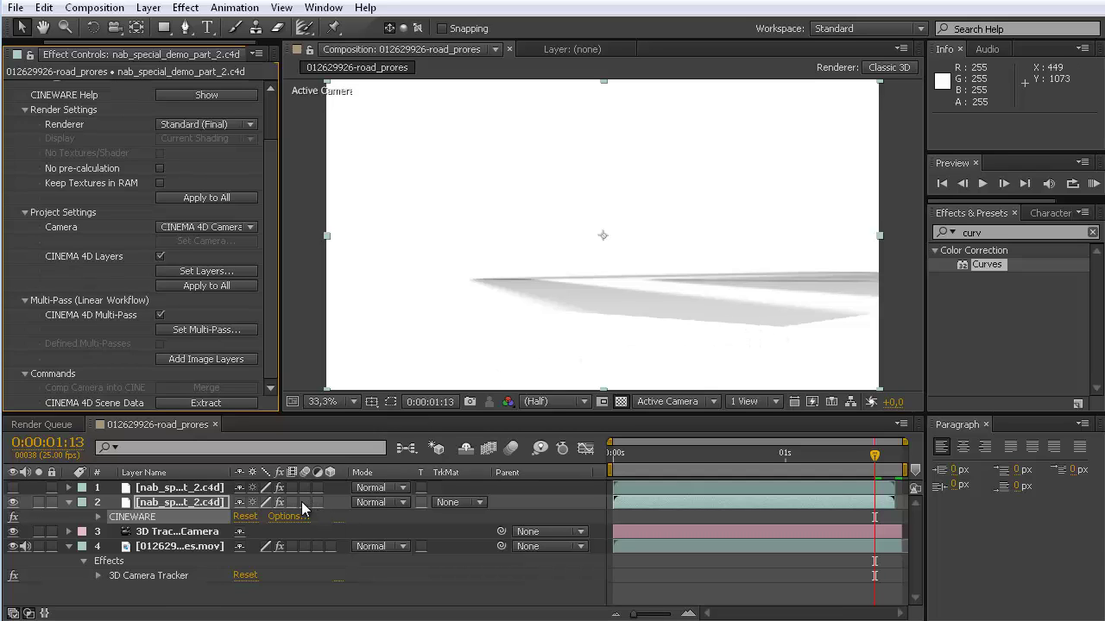
- Set the Shadow-pass layer's blending mode to Multiply and compare it on and off
click(401, 503)
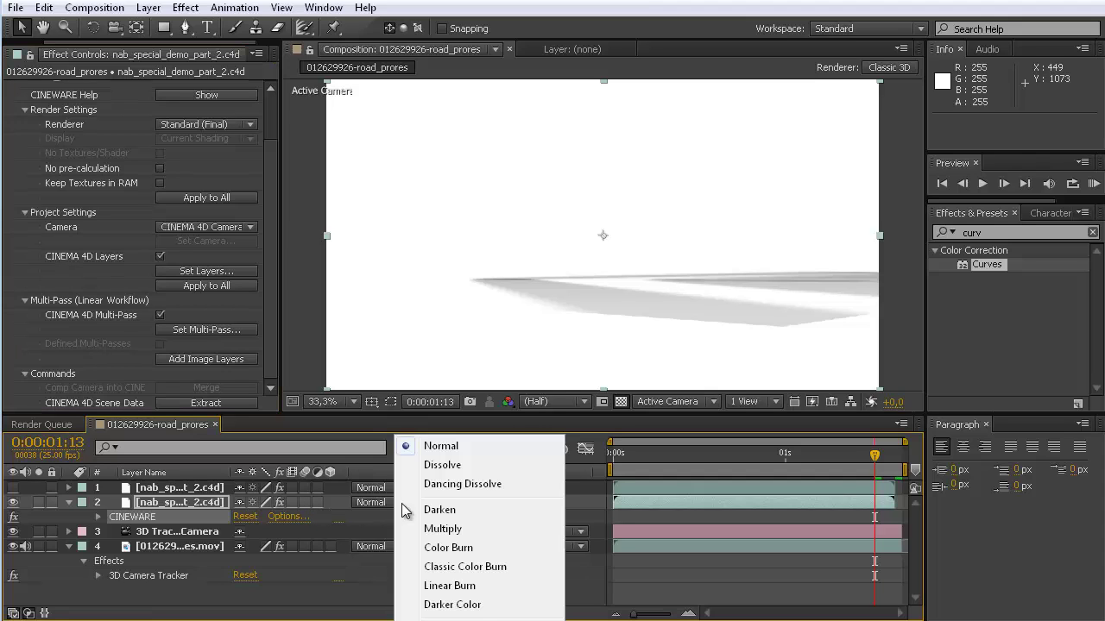
click(457, 529)
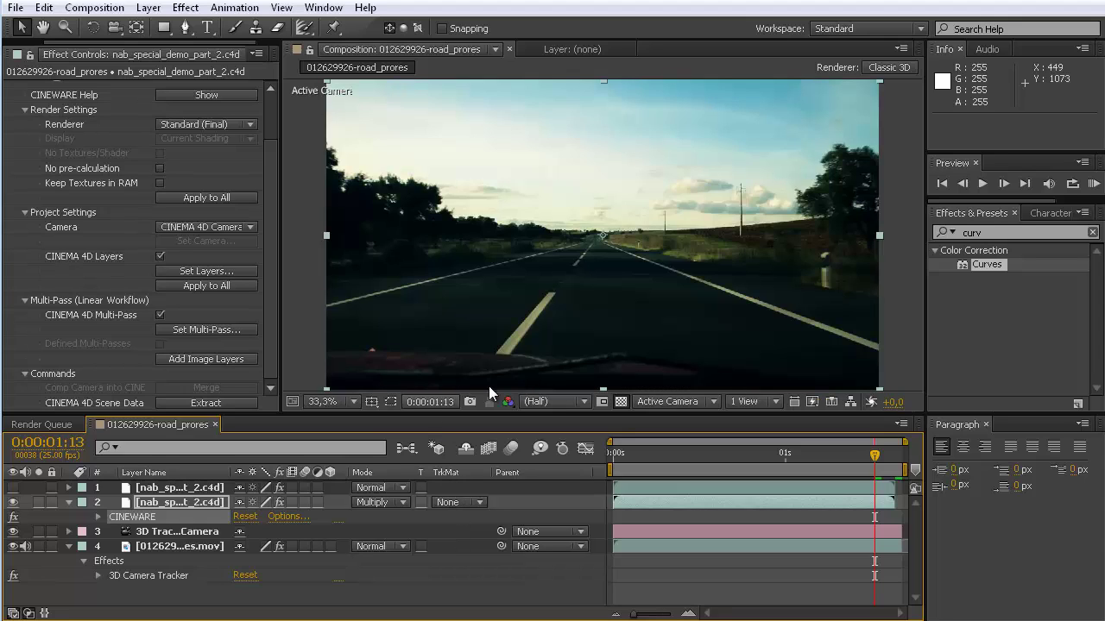
click(166, 503)
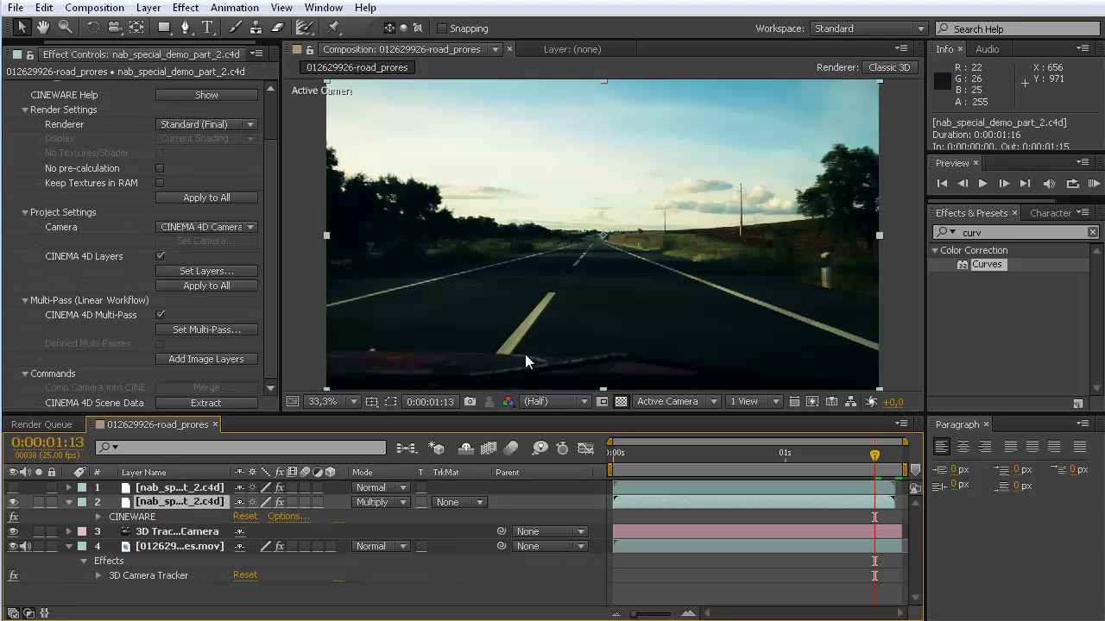
click(13, 502)
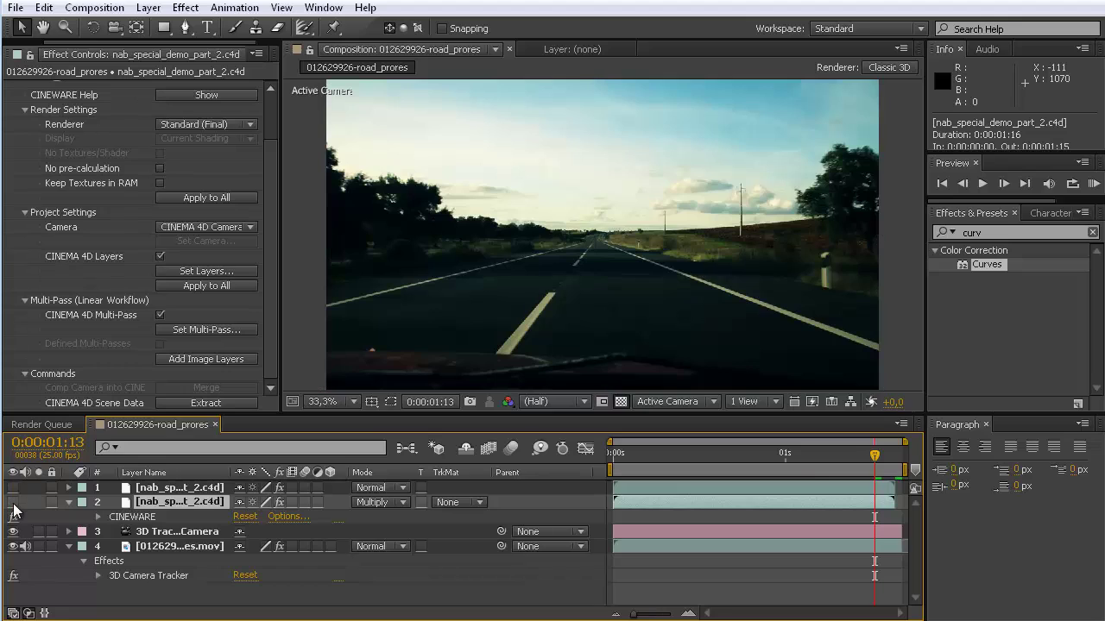
click(13, 503)
click(13, 503)
click(13, 503)
click(13, 503)
click(13, 502)
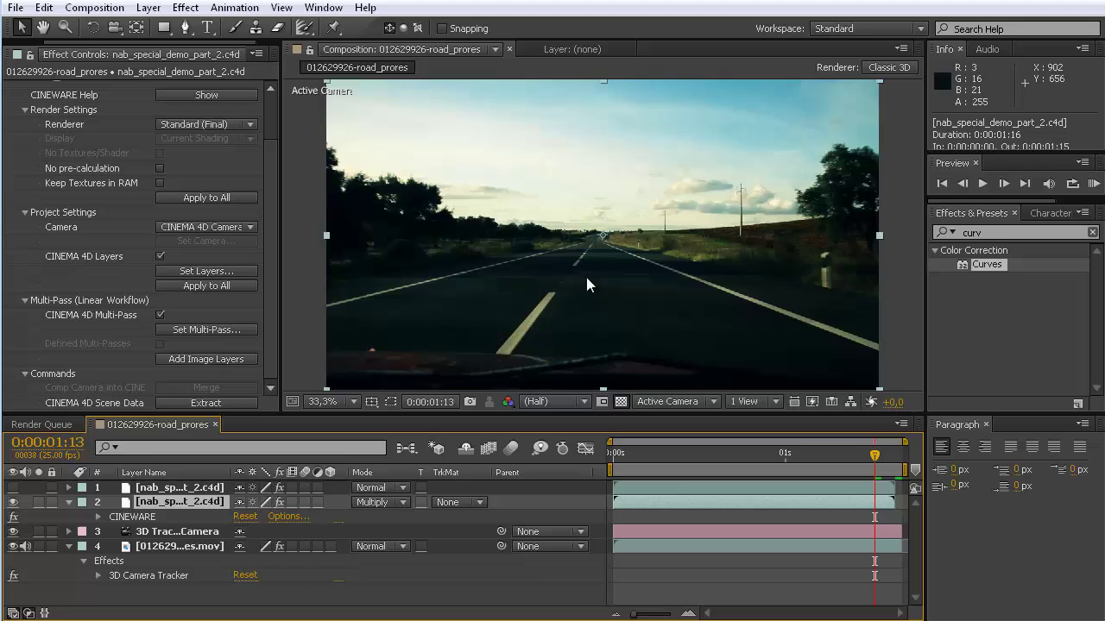
click(13, 502)
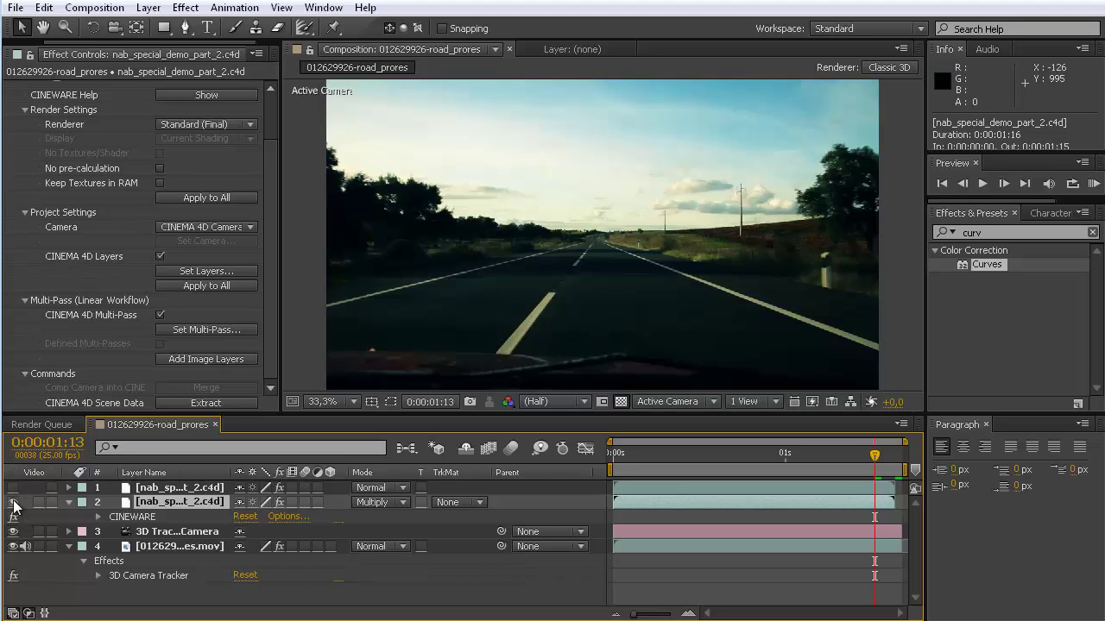
click(13, 502)
- Show the purple AE text layer above the multiplied shadow and compare the shadow
click(12, 489)
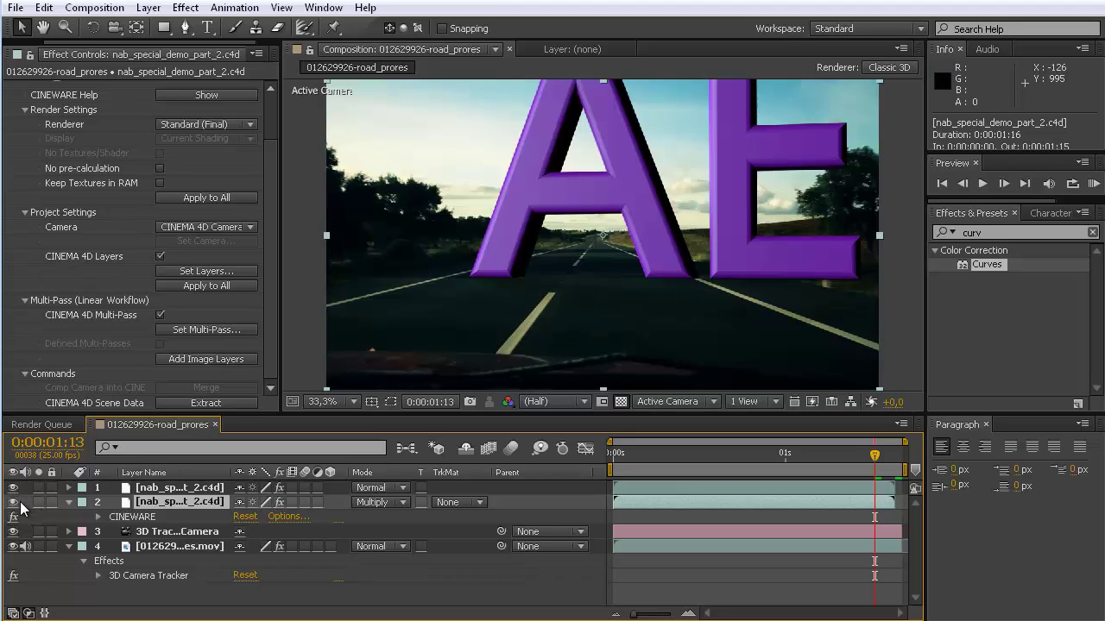
click(13, 502)
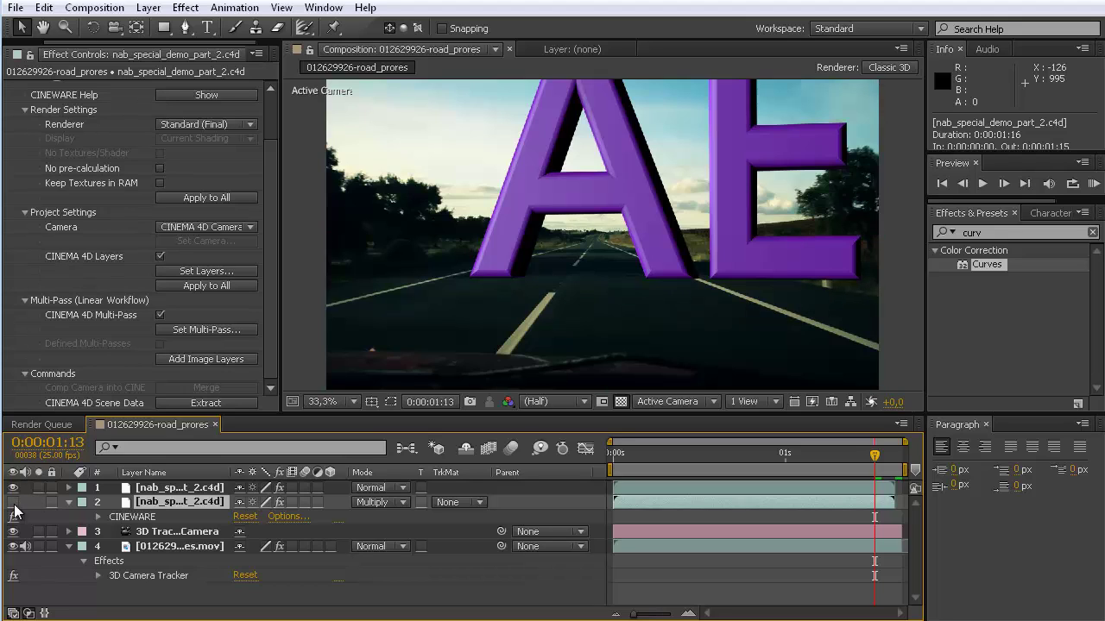
click(13, 502)
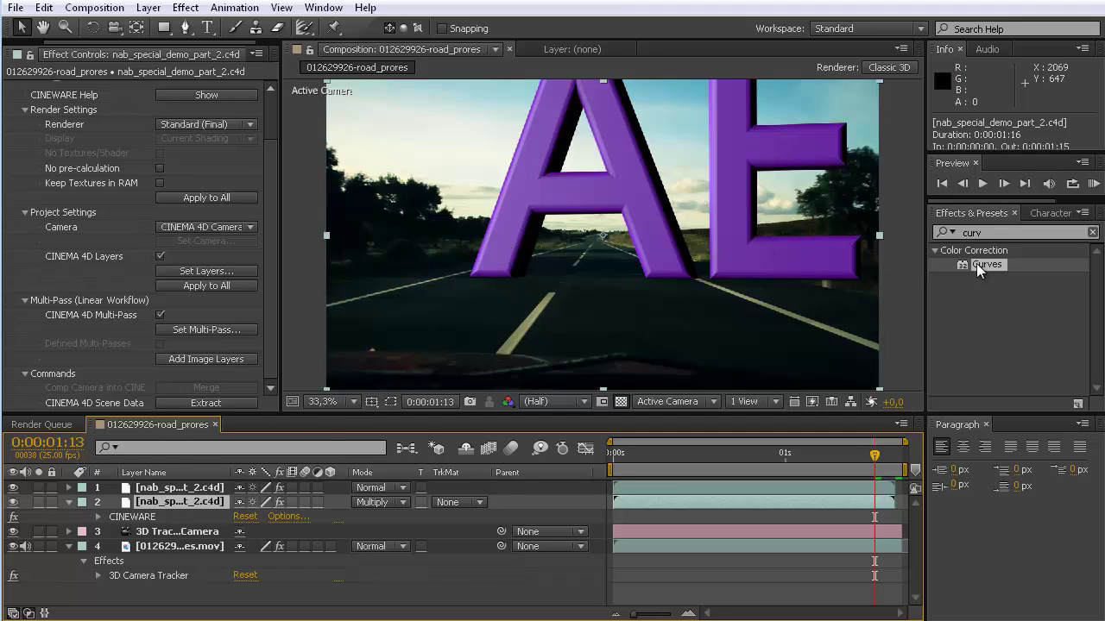
- Apply Curves to the Shadow-pass layer, bend it down to darken shadows, and save
drag(976, 263, 175, 501)
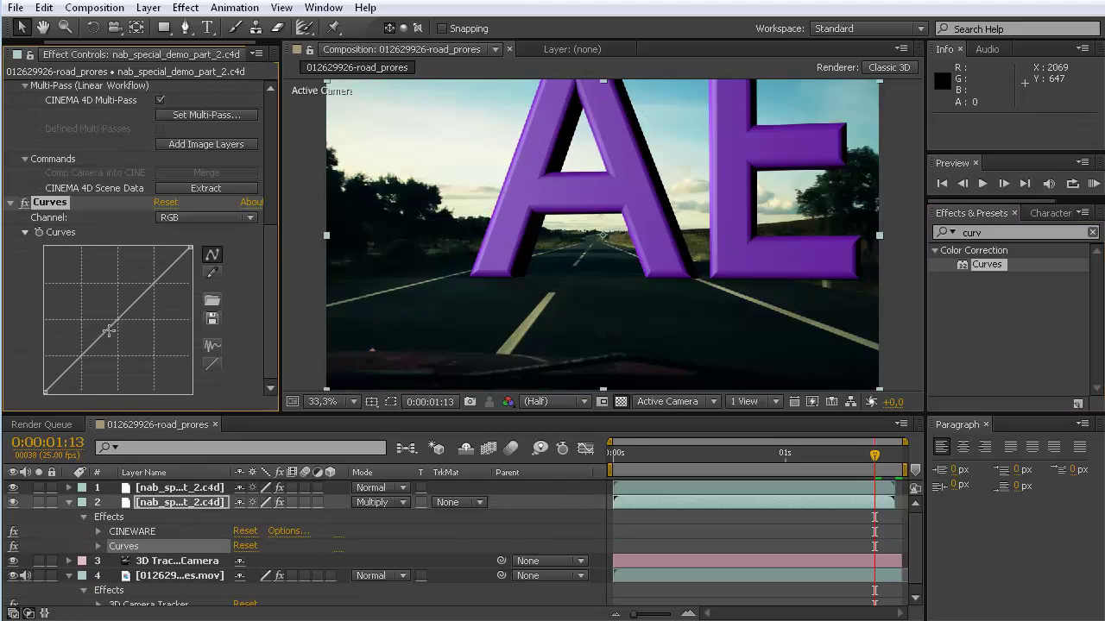
drag(120, 316, 182, 353)
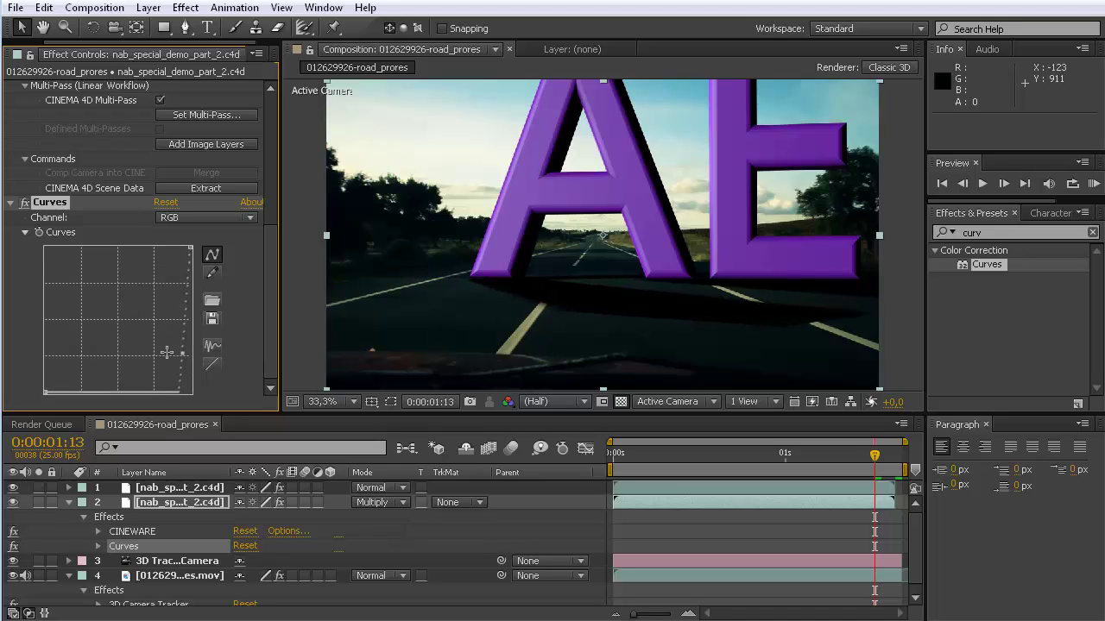
click(25, 203)
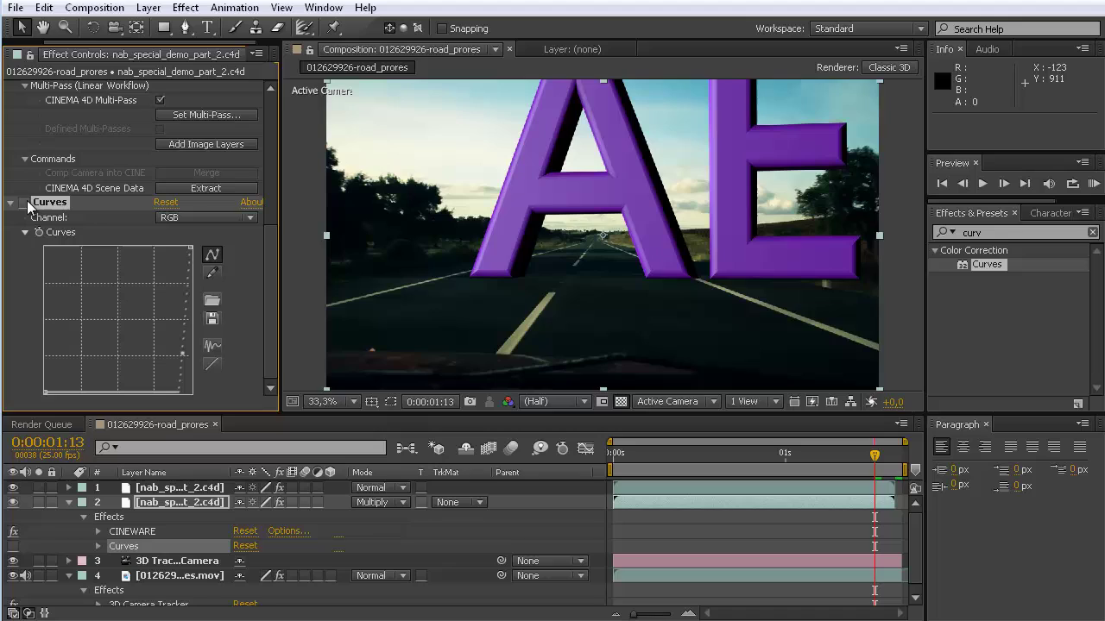
click(26, 203)
click(25, 203)
click(25, 203)
drag(180, 387, 173, 296)
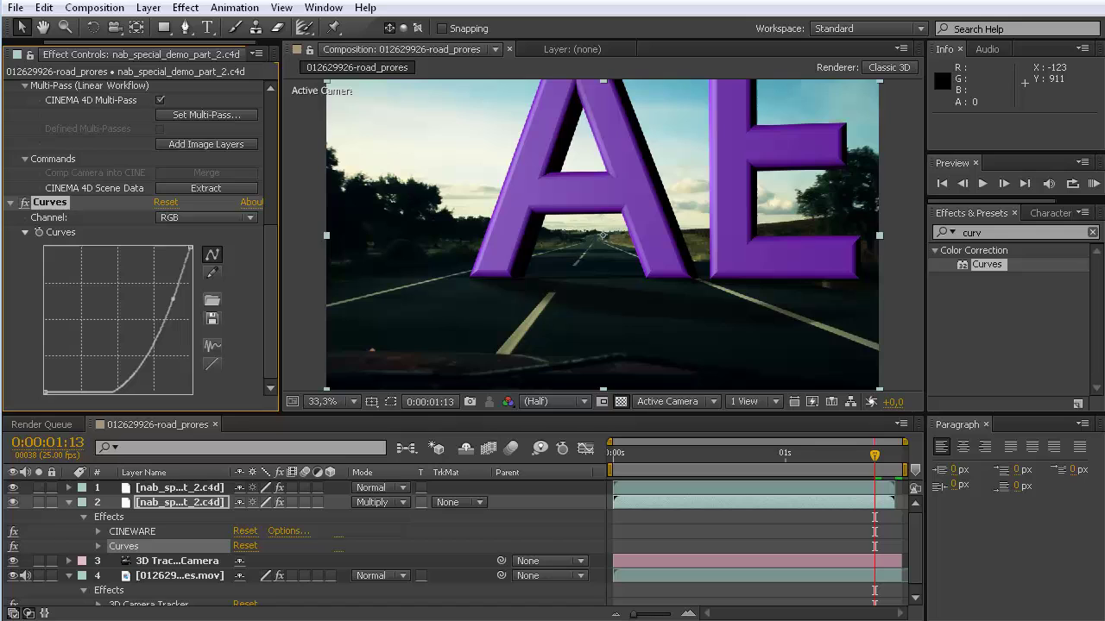
click(15, 8)
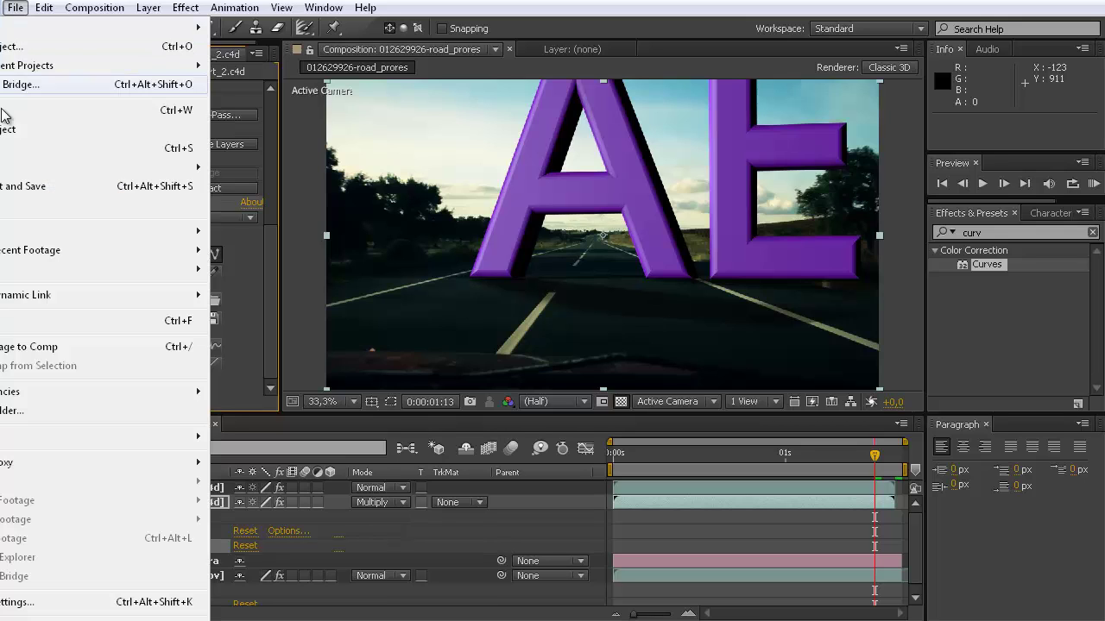
click(18, 144)
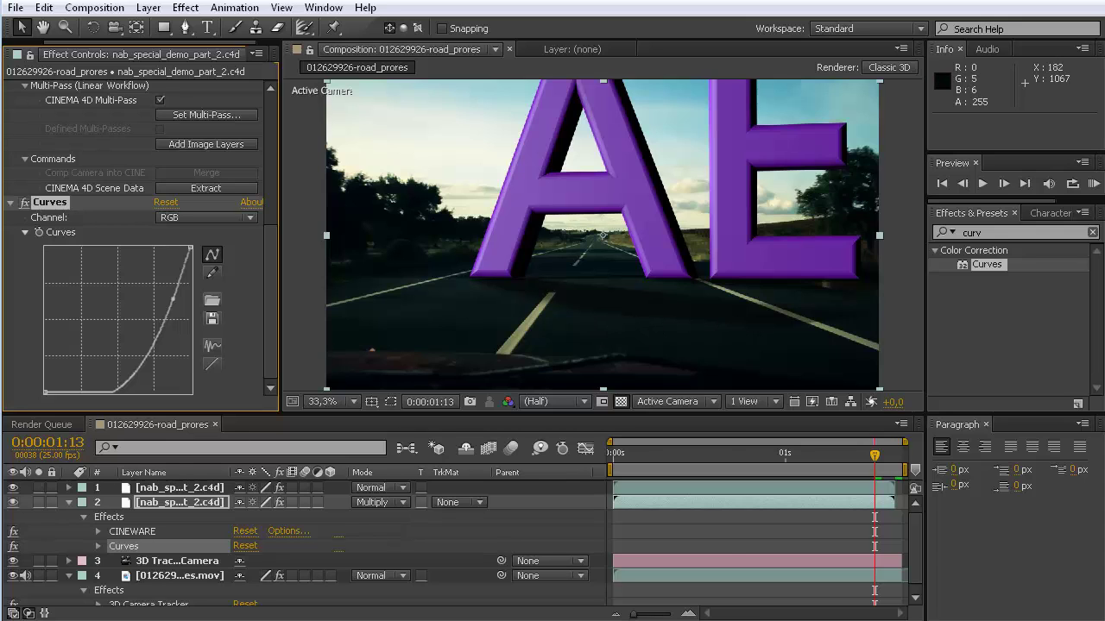
- In Cinema 4D, scale the ground Plane up to about 1140 cm
key(alt+Tab)
click(410, 320)
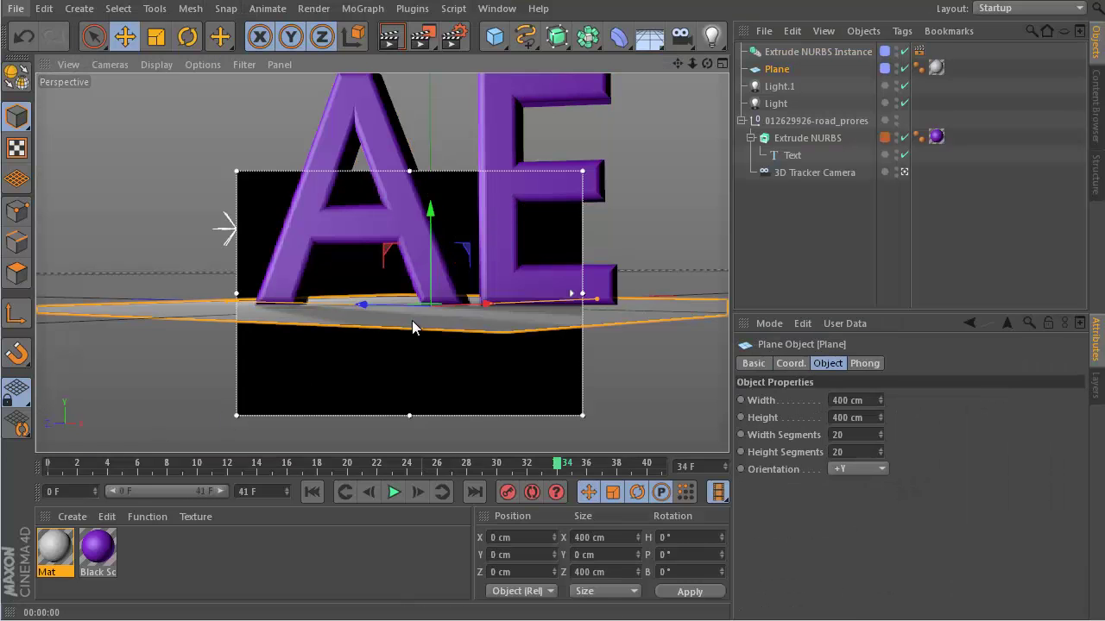
click(157, 37)
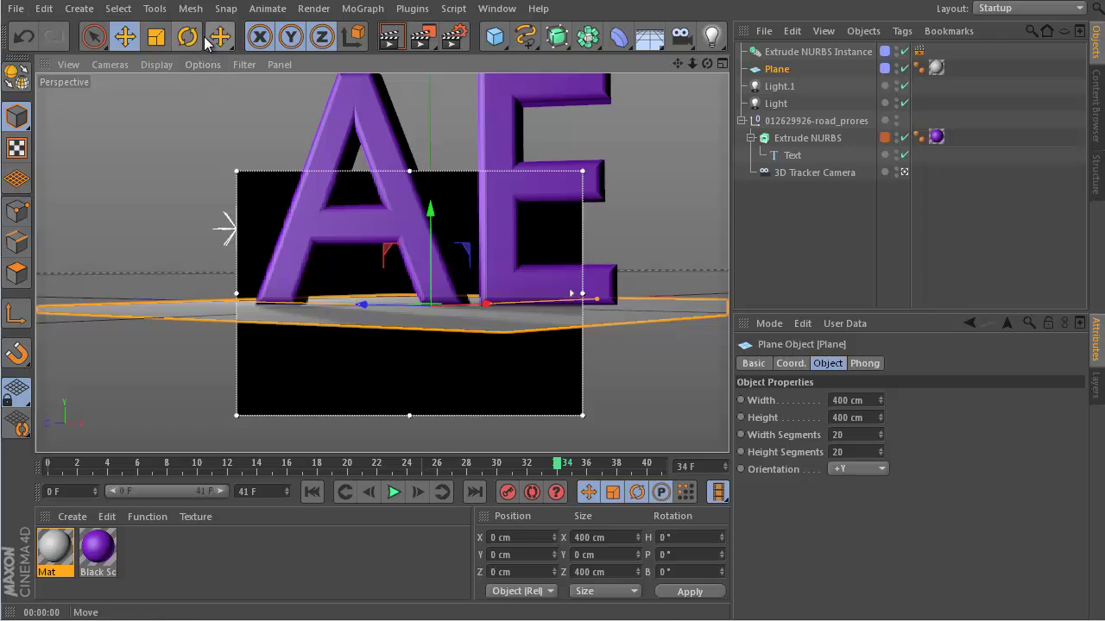
drag(365, 303, 249, 302)
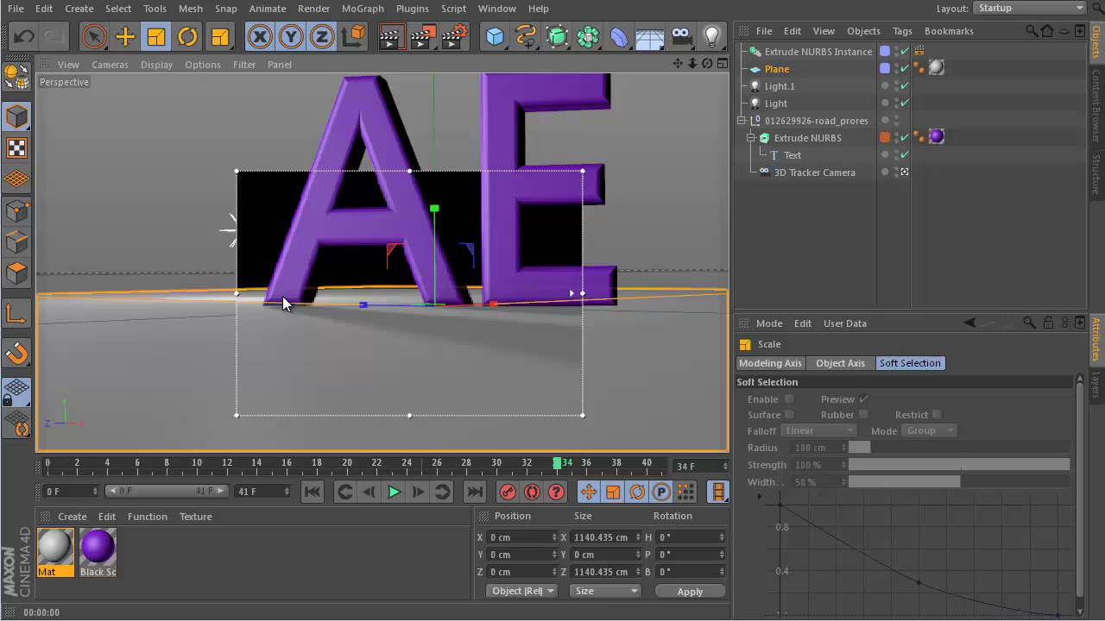
- Save the Cinema 4D scene and return to After Effects
click(15, 8)
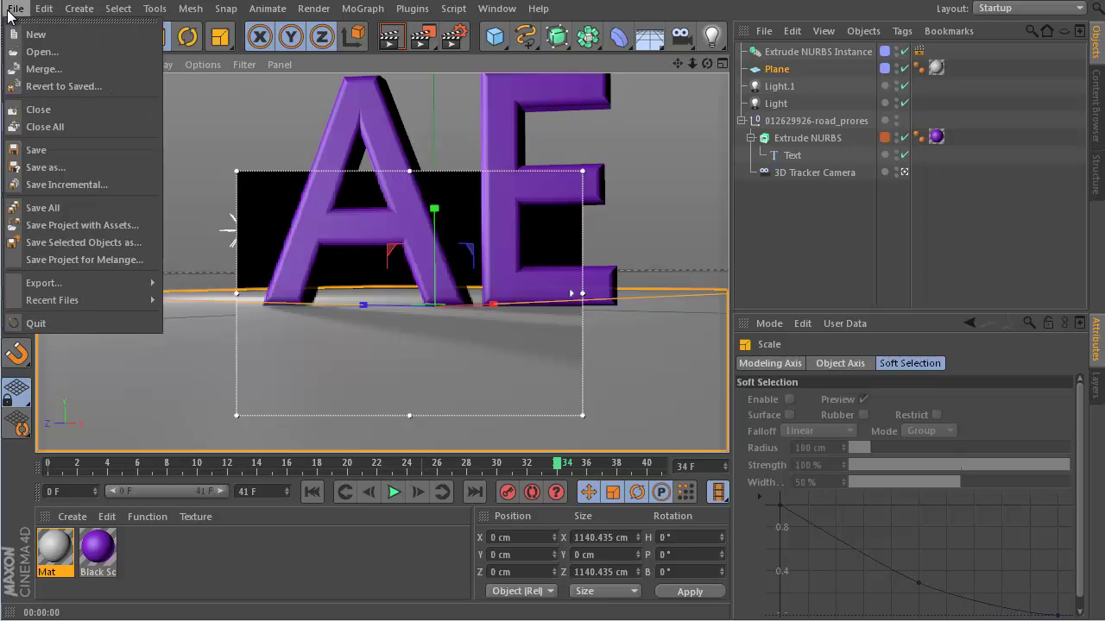
click(31, 152)
key(alt+Tab)
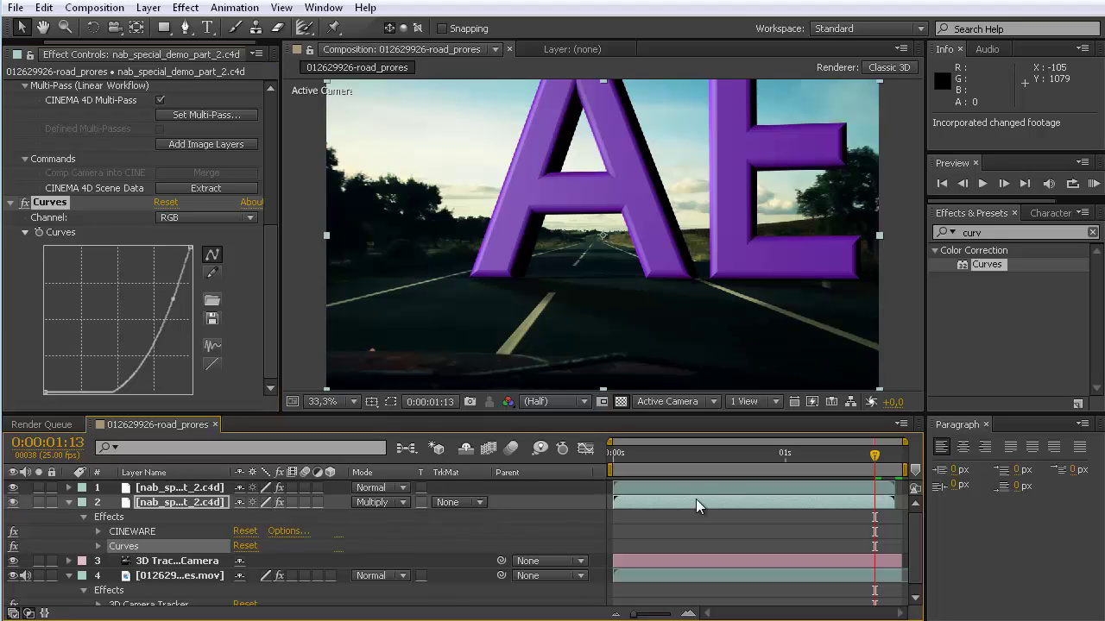
- Move the current-time indicator back to 0:00:01:04 to review the letters and shadows
drag(869, 453, 812, 453)
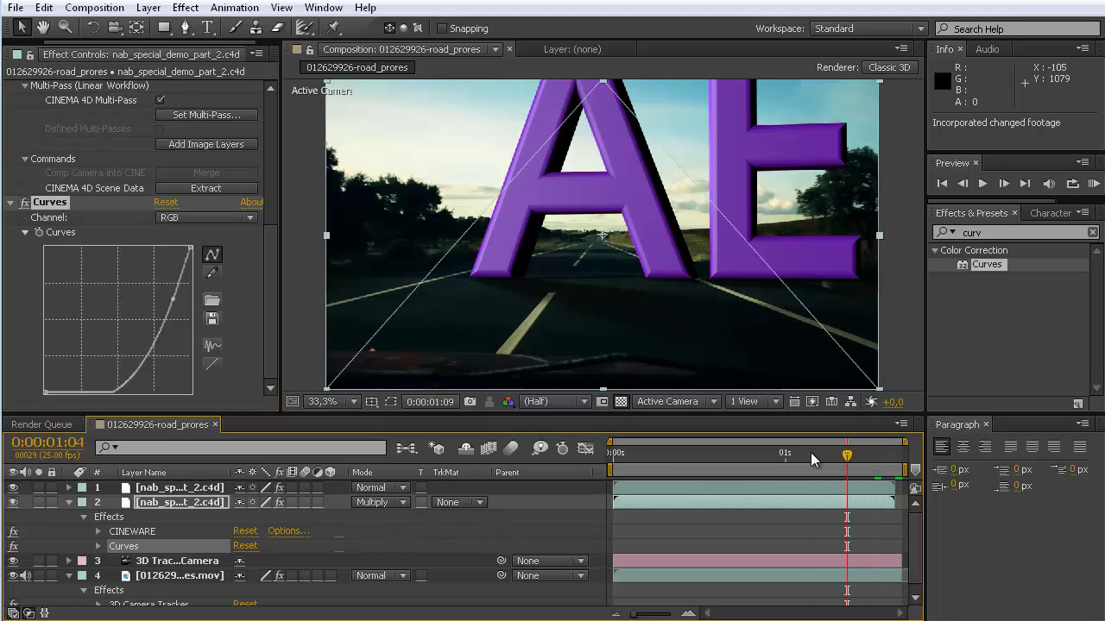